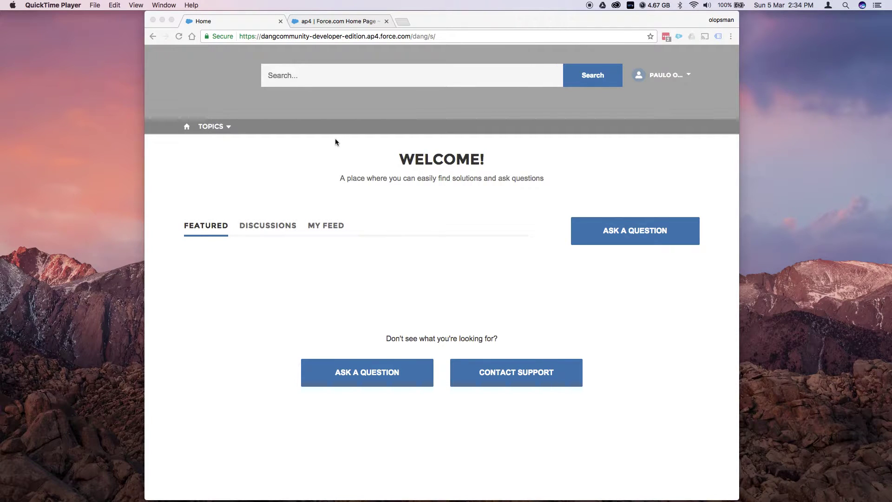
Step: Switch to the 'ap4 | Force.com Home Page' setup tab
{"action": "left_click", "coordinate": [328, 25]}
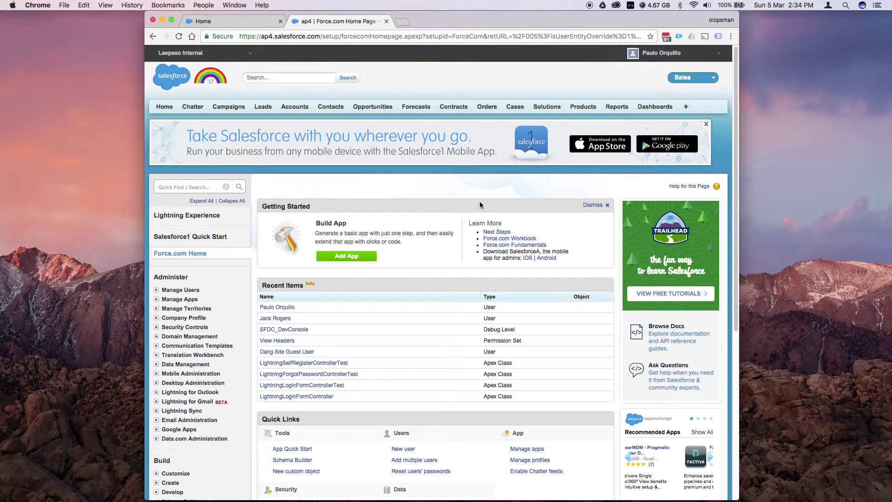
Step: Find All Communities via Quick Find 'all com' and open Dang's Community Workspaces
{"action": "scroll", "coordinate": [481, 205], "scroll_direction": "down", "scroll_amount": 1}
{"action": "left_click", "coordinate": [194, 175]}
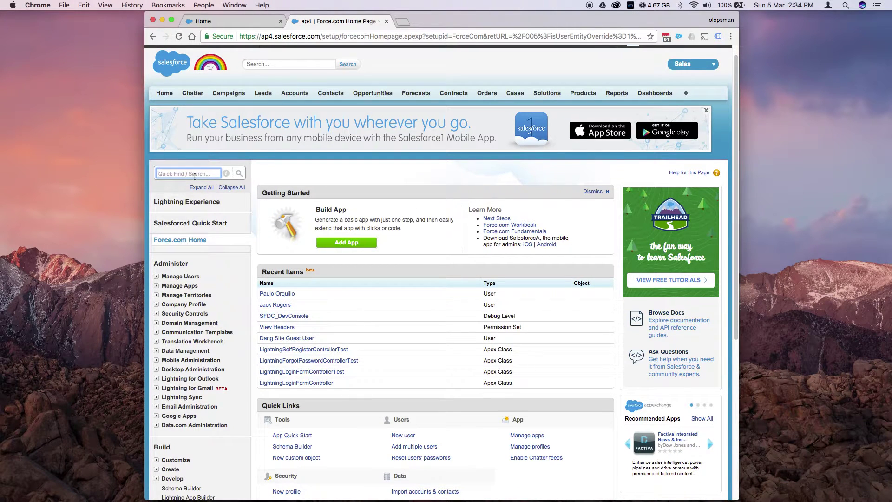
{"action": "type", "text": "all com"}
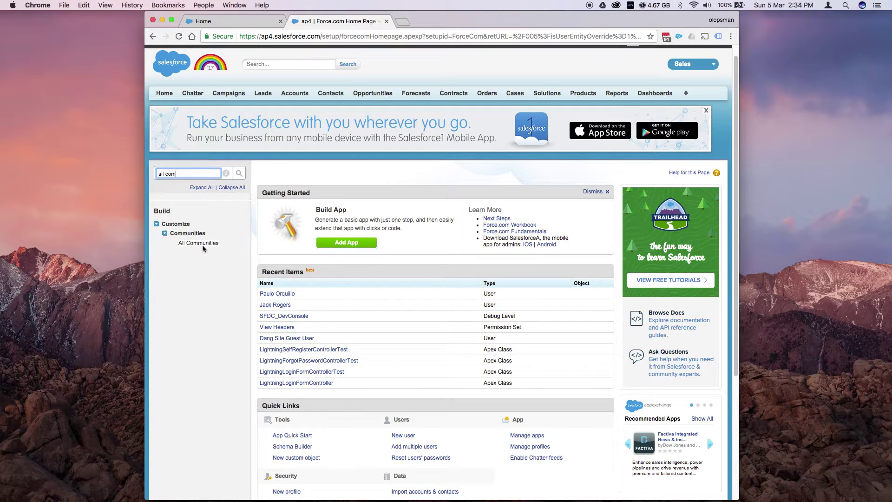
{"action": "left_click", "coordinate": [199, 243]}
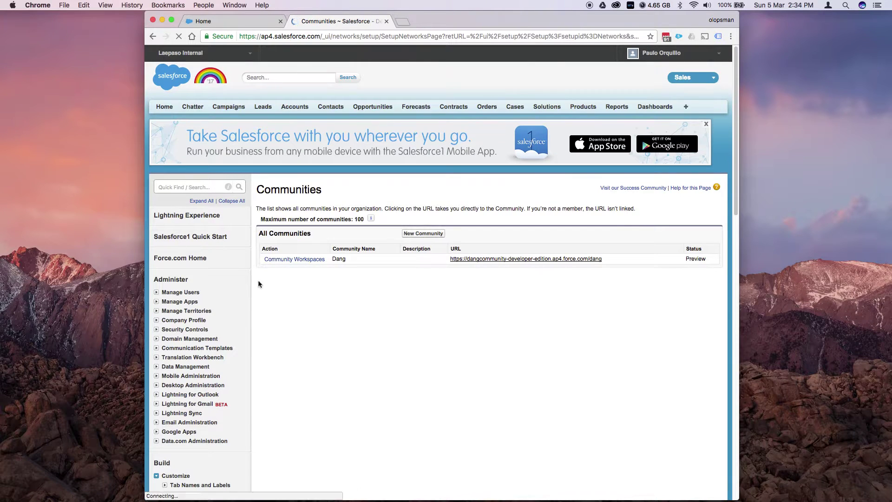
{"action": "left_click", "coordinate": [300, 259]}
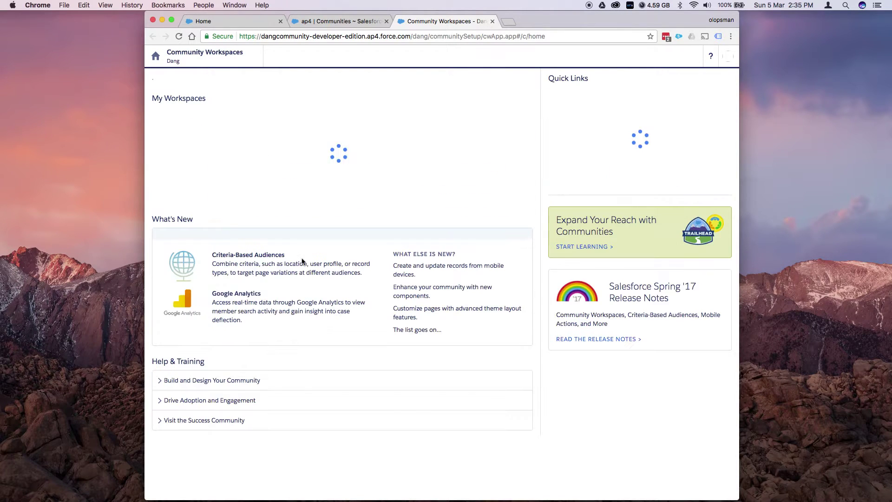
Step: Open the Builder tile to edit the Dang community's Home page
{"action": "left_click", "coordinate": [218, 161]}
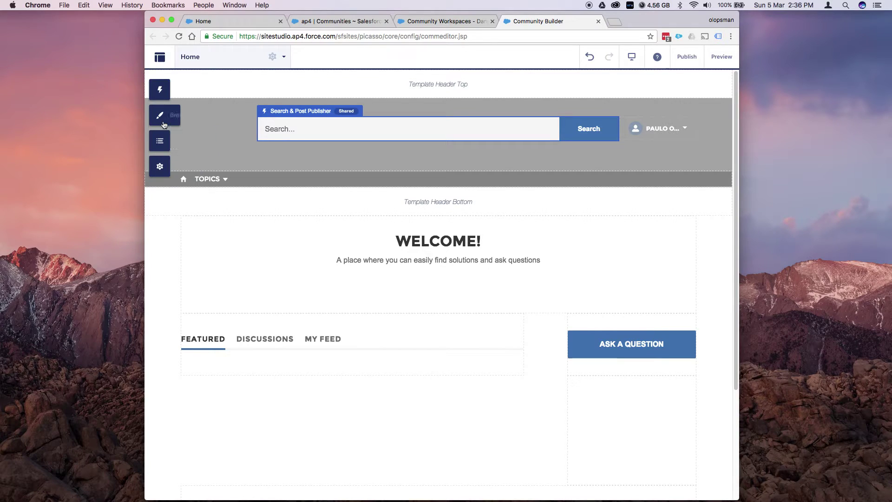
Step: In Branding, apply the red, green, then orange schemes, and start an image-based palette
{"action": "left_click", "coordinate": [161, 117]}
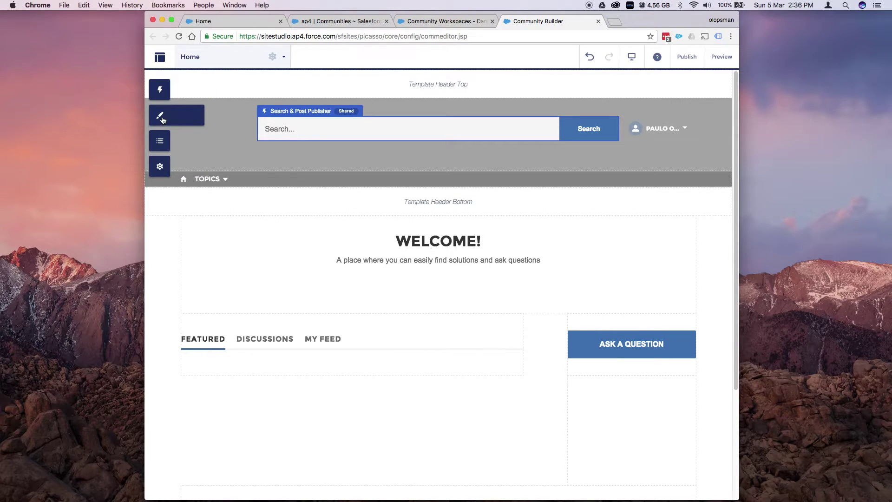
{"action": "scroll", "coordinate": [241, 132], "scroll_direction": "down", "scroll_amount": 3}
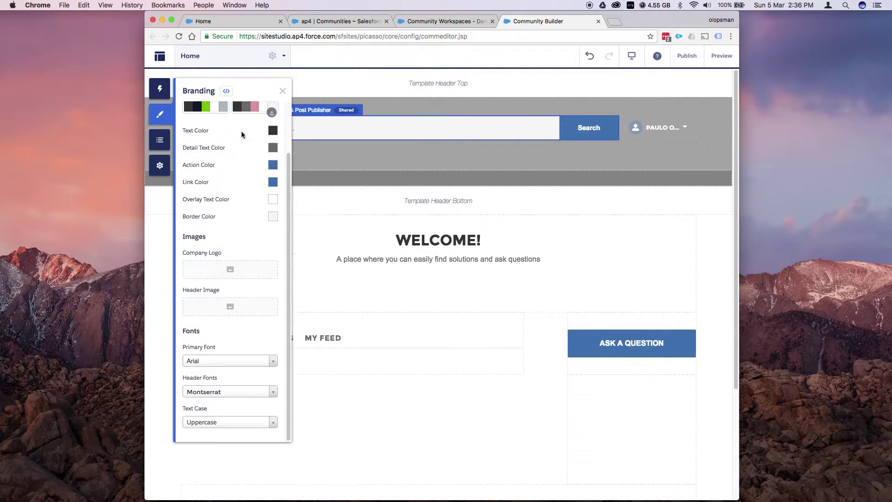
{"action": "scroll", "coordinate": [242, 135], "scroll_direction": "up", "scroll_amount": 3}
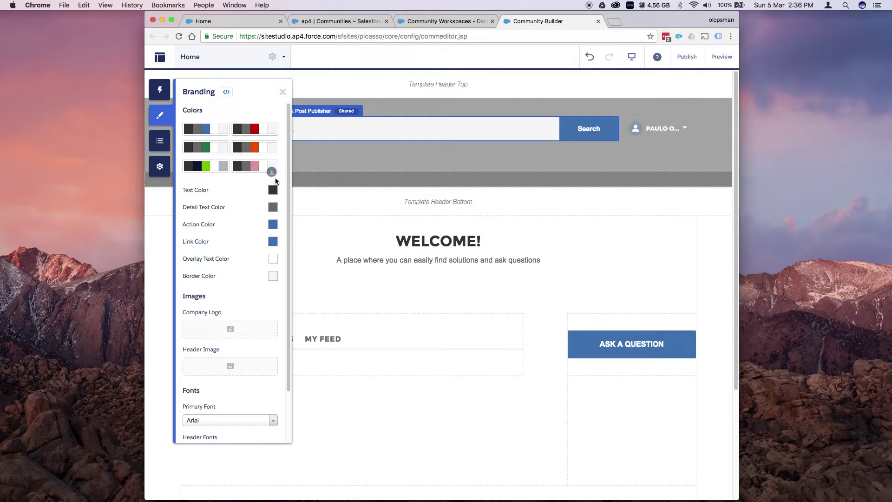
{"action": "left_click", "coordinate": [255, 129]}
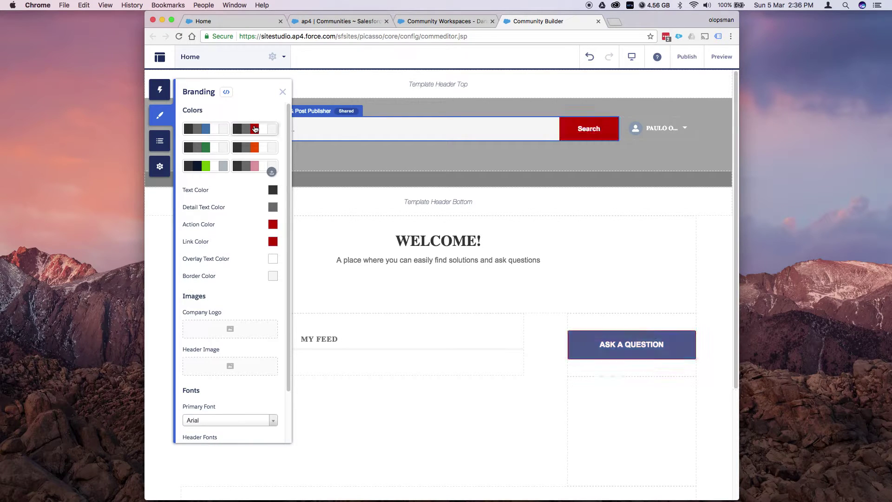
{"action": "left_click", "coordinate": [208, 151]}
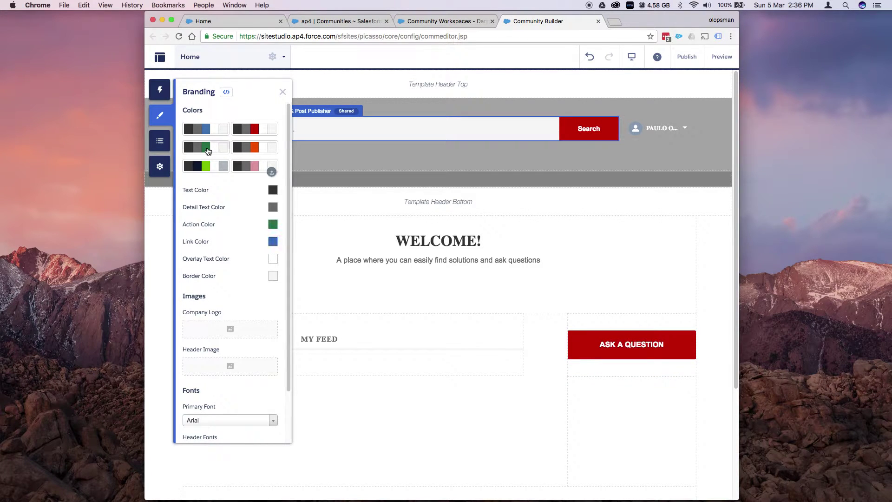
{"action": "left_click", "coordinate": [255, 147]}
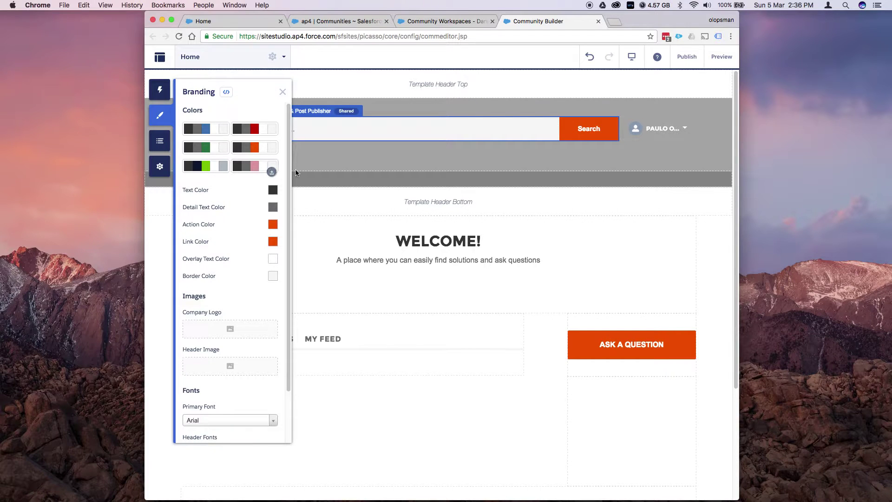
{"action": "left_click", "coordinate": [272, 172]}
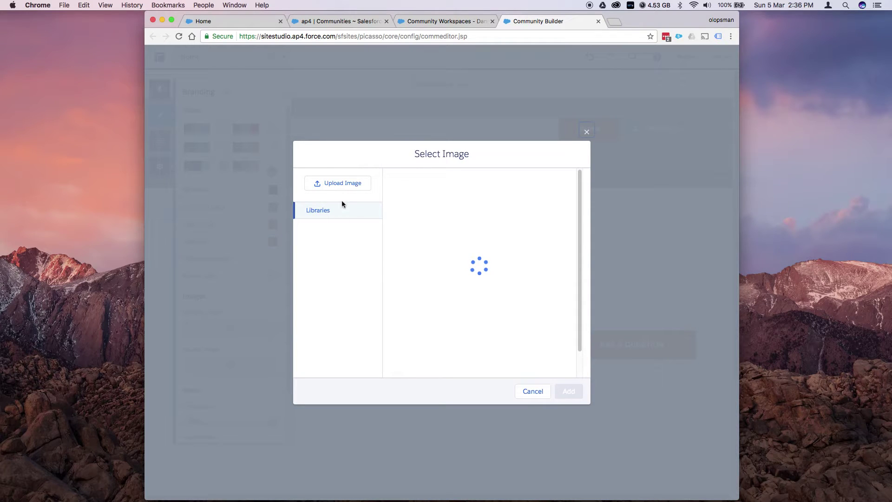
Step: Generate the colour palette from logo.png in Creative Cloud Files, giving a blue Action Color
{"action": "left_click", "coordinate": [342, 184]}
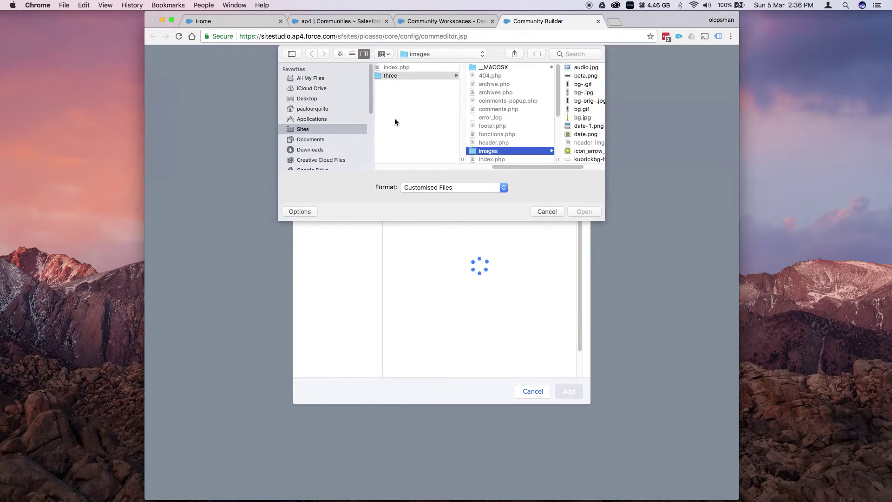
{"action": "left_click", "coordinate": [326, 160]}
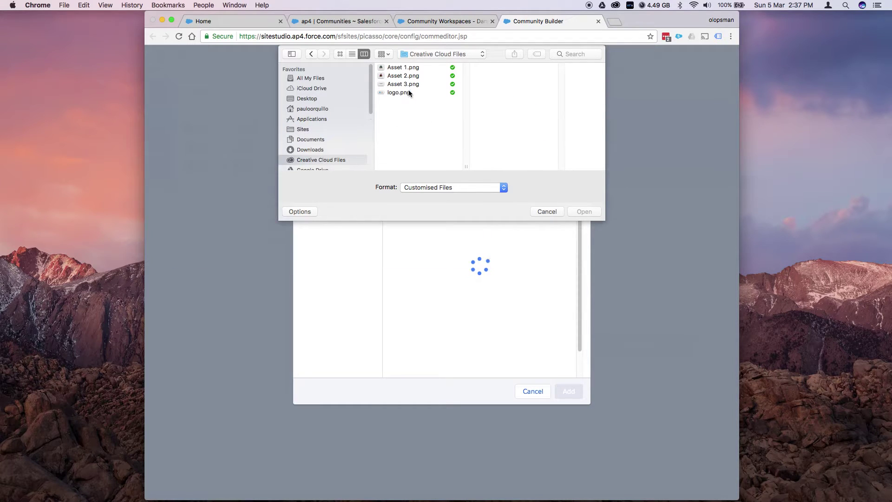
{"action": "left_click", "coordinate": [401, 93]}
{"action": "key", "text": "Return"}
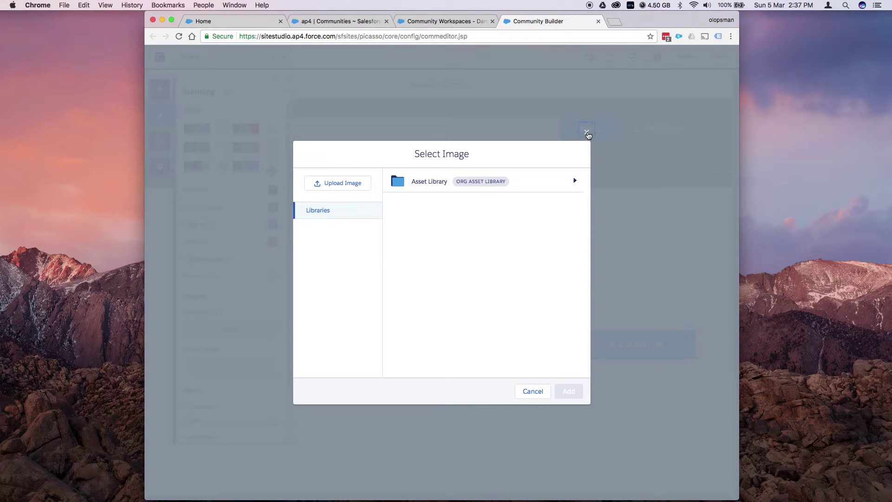
{"action": "left_click", "coordinate": [587, 133]}
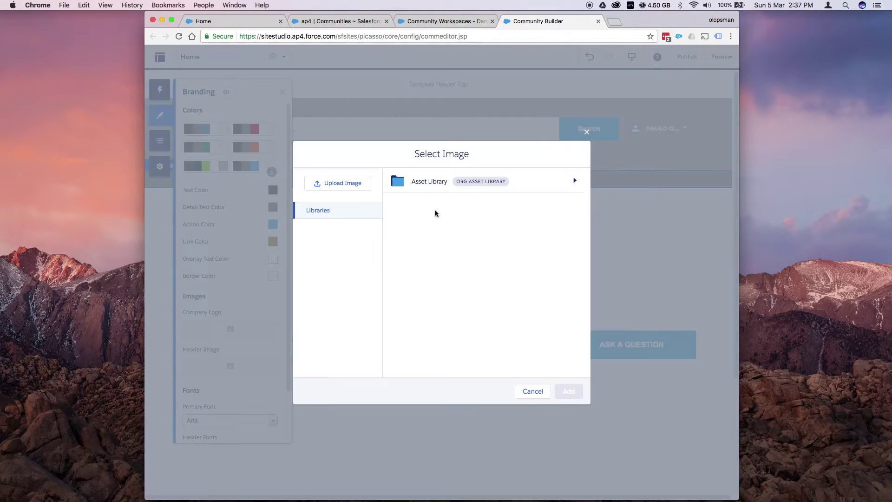
{"action": "left_click", "coordinate": [586, 132]}
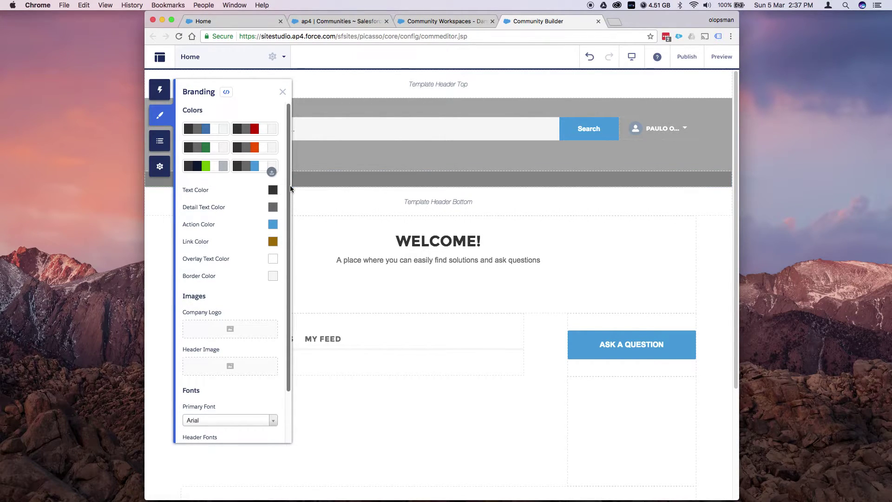
{"action": "left_click_drag", "start_coordinate": [290, 185], "coordinate": [282, 258]}
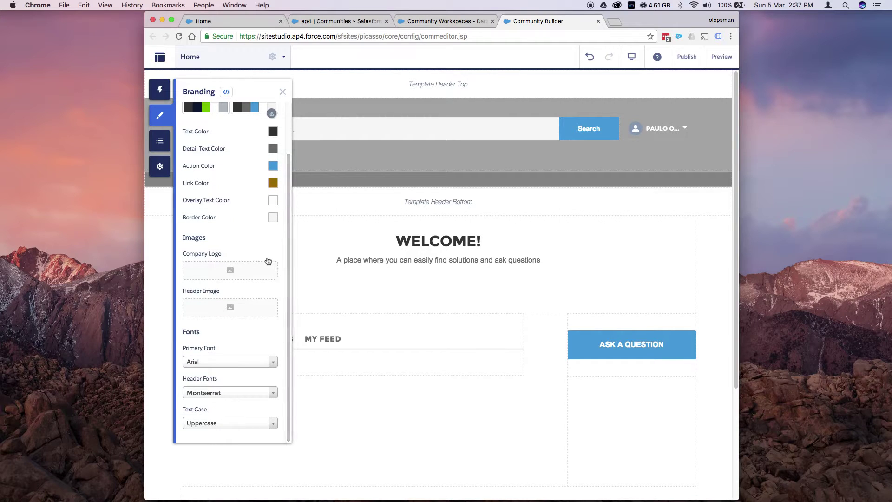
Step: Upload logo.png from Creative Cloud Files as the Company Logo
{"action": "left_click", "coordinate": [231, 274]}
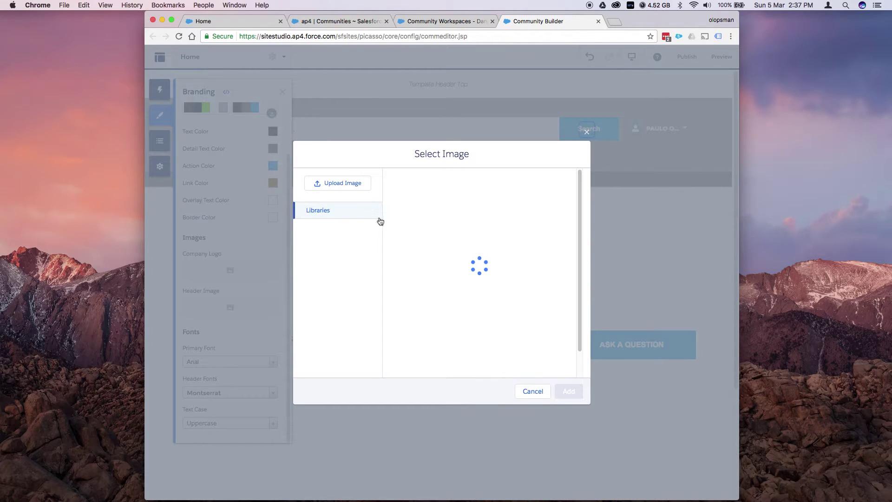
{"action": "left_click", "coordinate": [357, 186]}
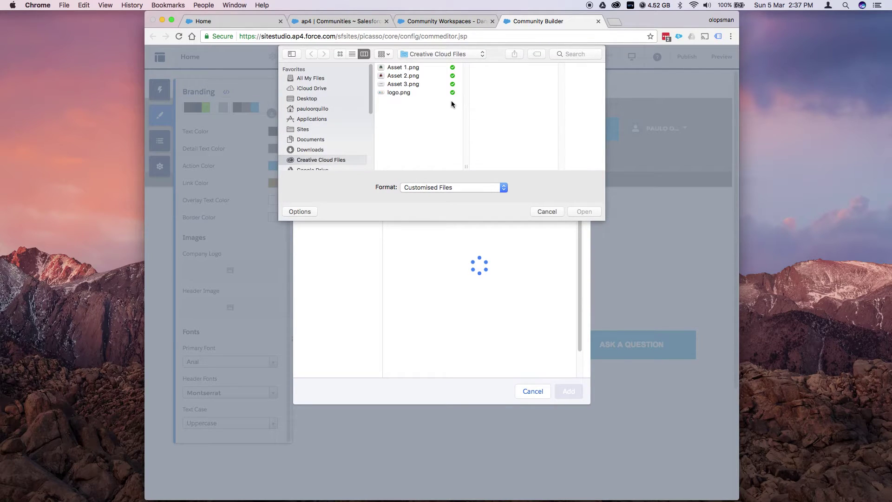
{"action": "left_click", "coordinate": [402, 93]}
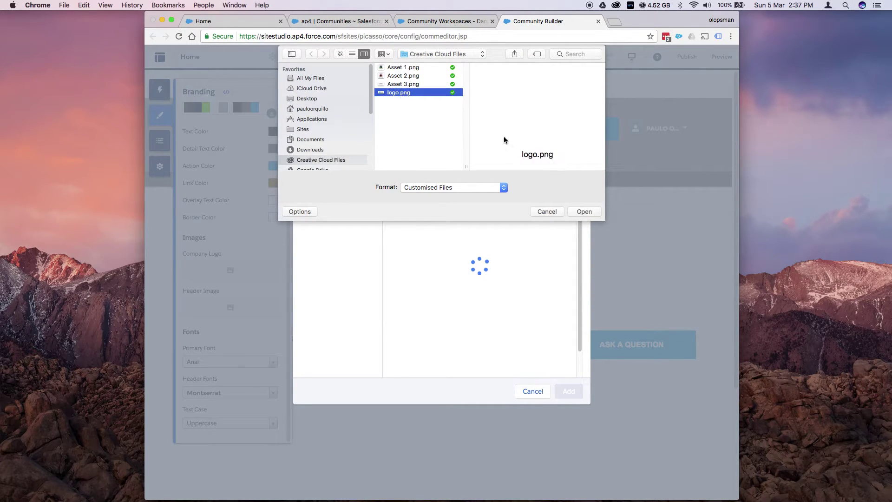
{"action": "left_click", "coordinate": [584, 212]}
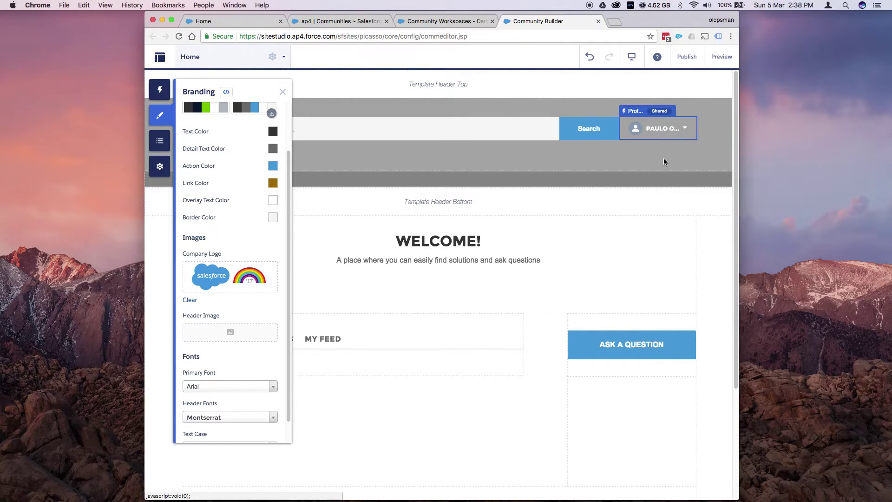
Step: Upload the Desktop screenshot as the Header Image
{"action": "left_click", "coordinate": [230, 335]}
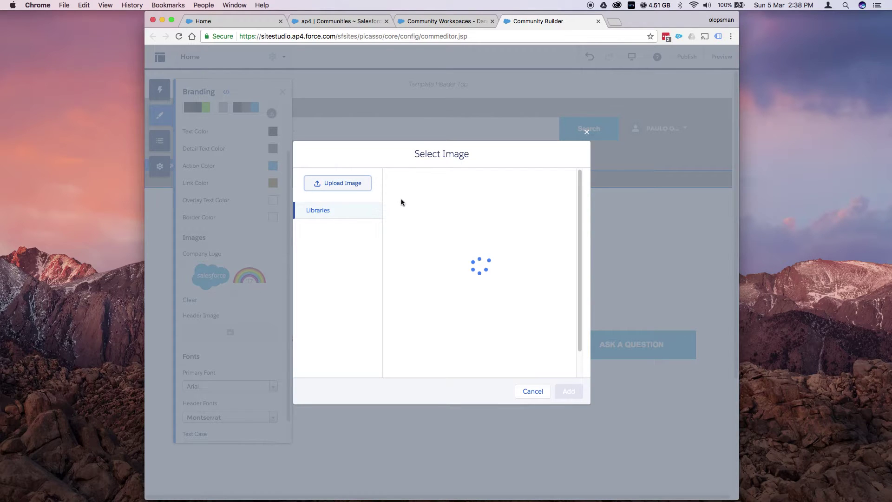
{"action": "left_click", "coordinate": [339, 99]}
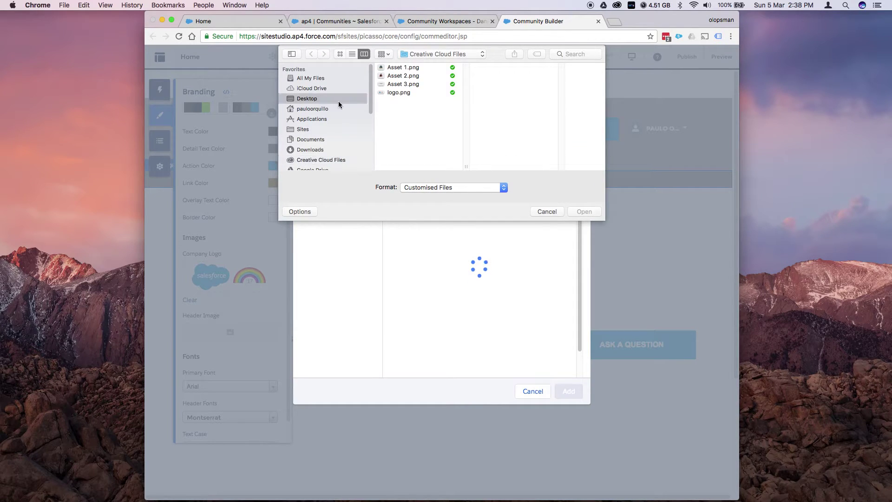
{"action": "left_click", "coordinate": [430, 75]}
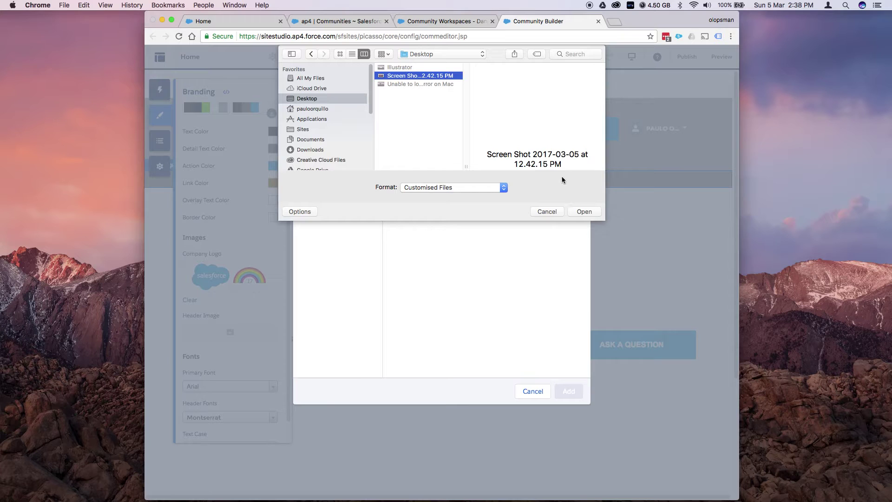
{"action": "left_click", "coordinate": [584, 212]}
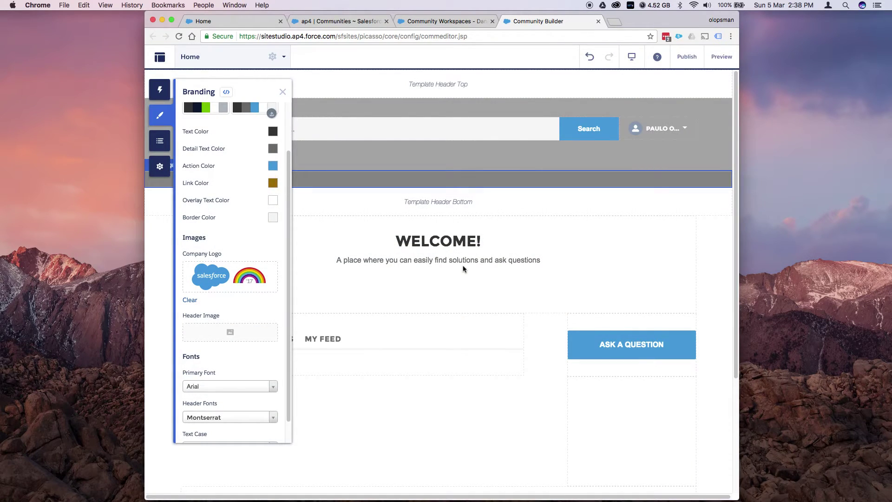
Step: Select the Welcome component on the page and scroll down the settings
{"action": "left_click", "coordinate": [463, 266]}
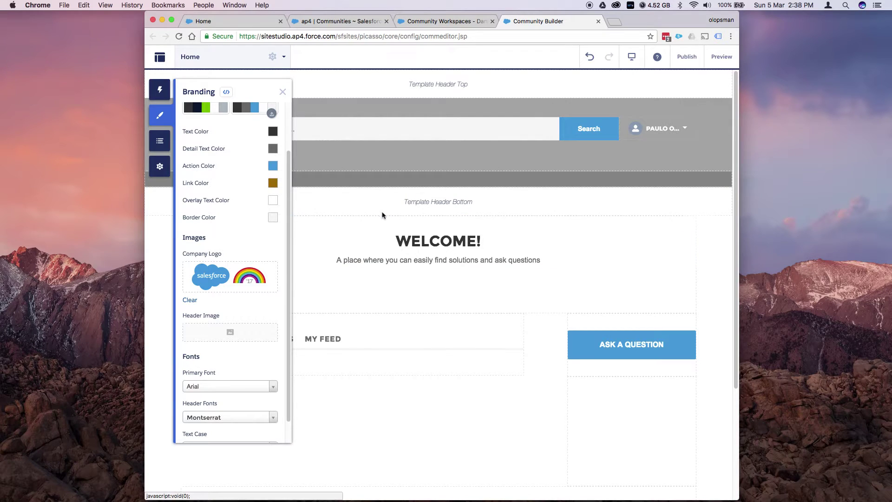
{"action": "scroll", "coordinate": [258, 230], "scroll_direction": "down", "scroll_amount": 2}
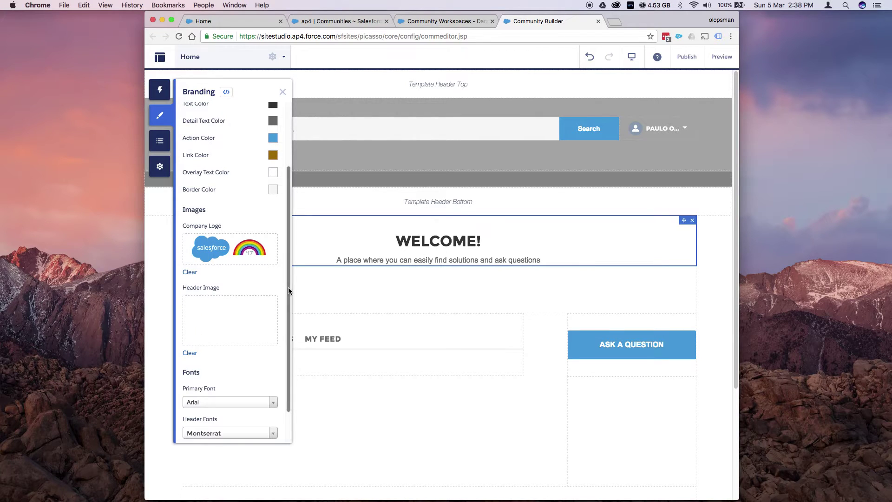
{"action": "scroll", "coordinate": [289, 296], "scroll_direction": "down", "scroll_amount": 2}
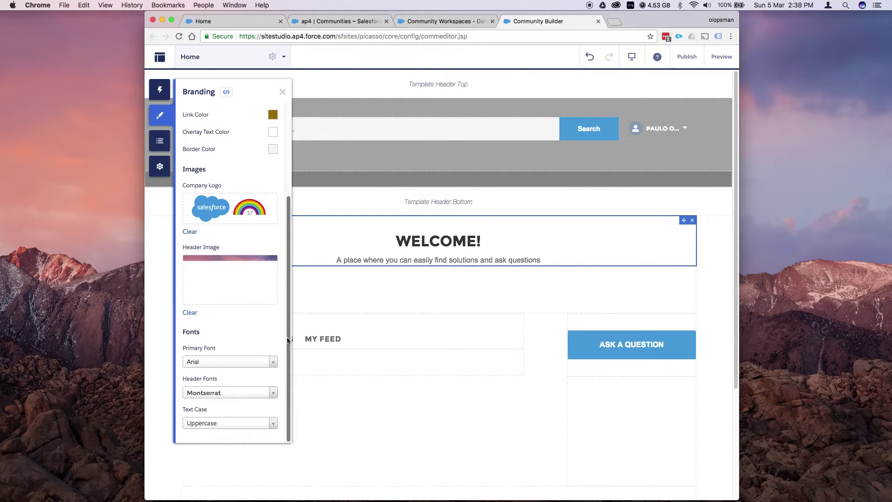
Step: Set the Primary Font to Comic Sans MS and close the Branding panel
{"action": "left_click", "coordinate": [272, 364]}
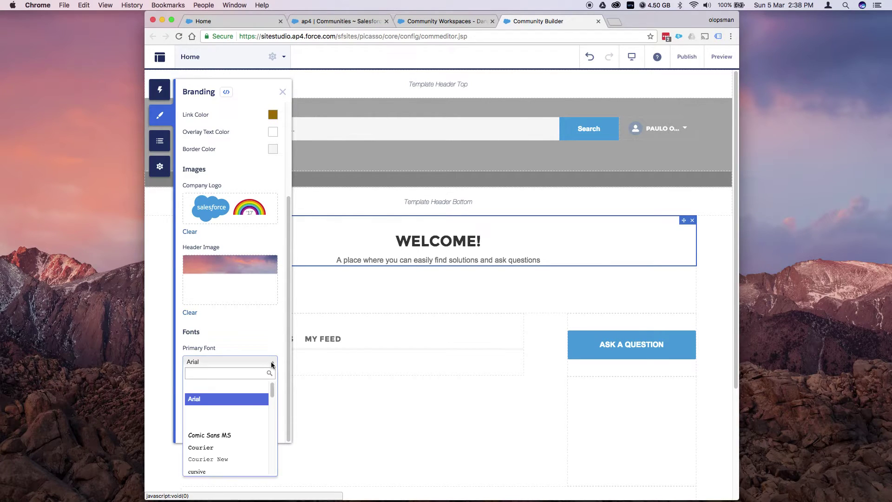
{"action": "left_click", "coordinate": [231, 436]}
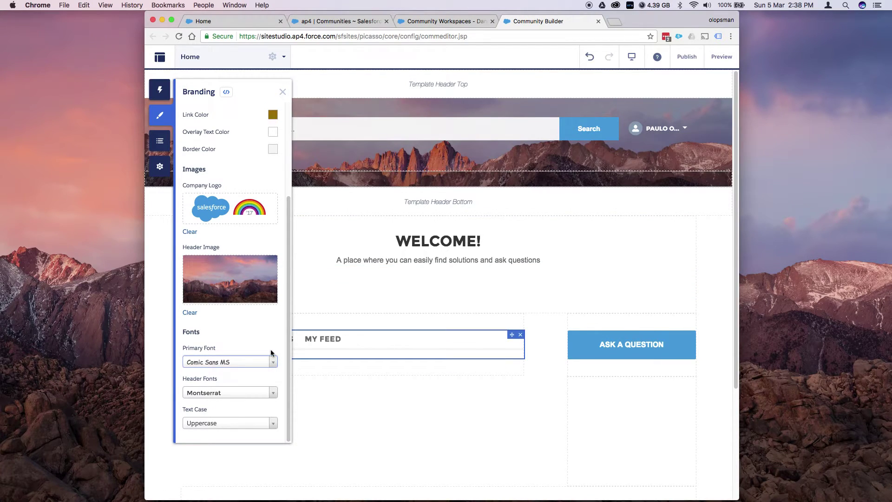
{"action": "left_click", "coordinate": [283, 92]}
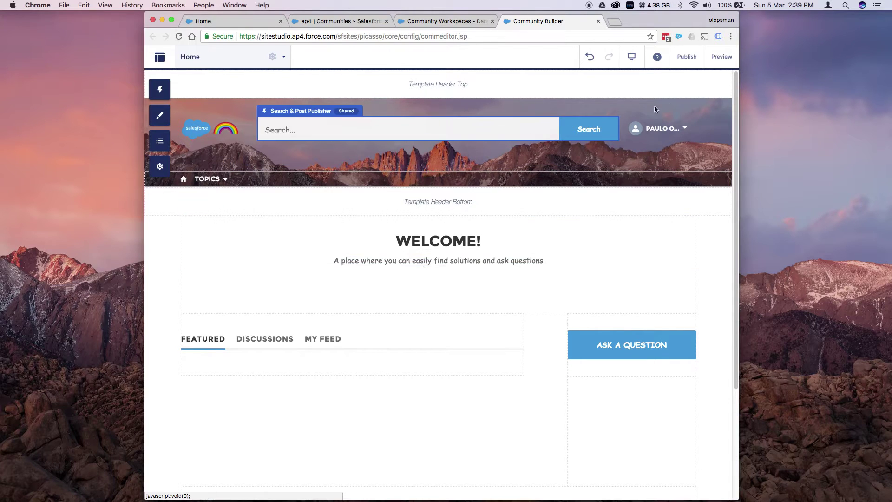
Step: Publish the community changes and view the live home page in the first tab
{"action": "left_click", "coordinate": [688, 59]}
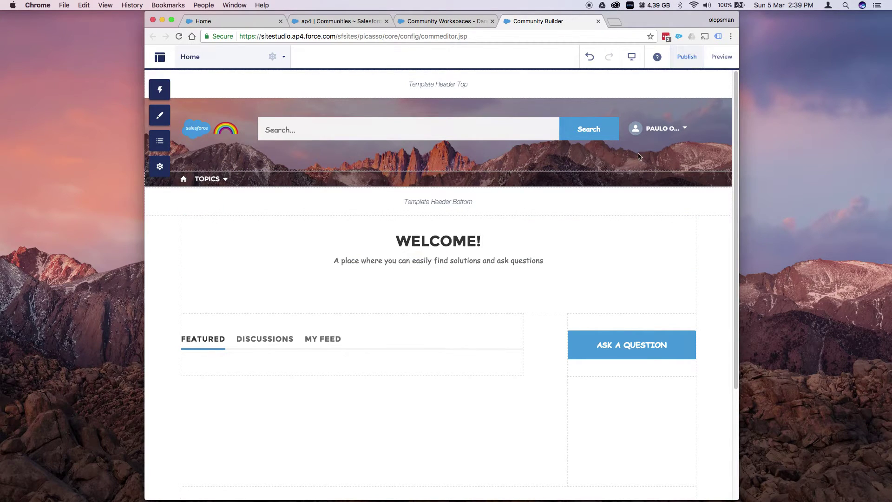
{"action": "left_click", "coordinate": [546, 220]}
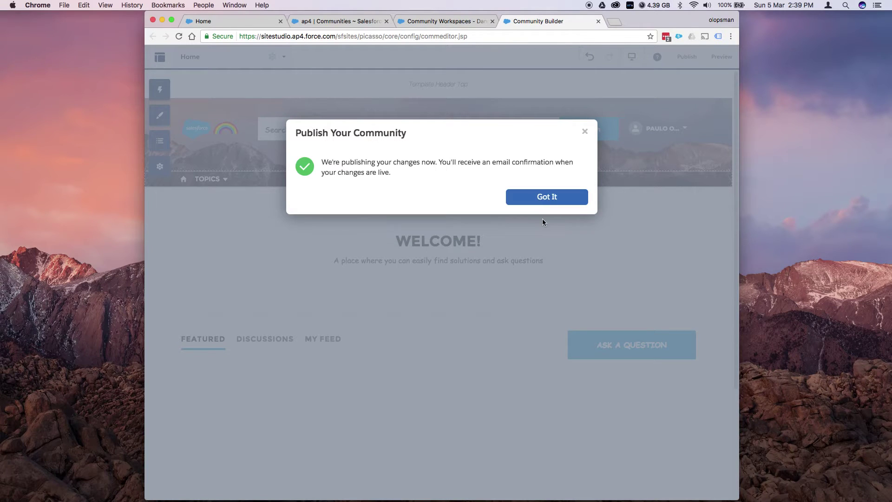
{"action": "left_click", "coordinate": [538, 207]}
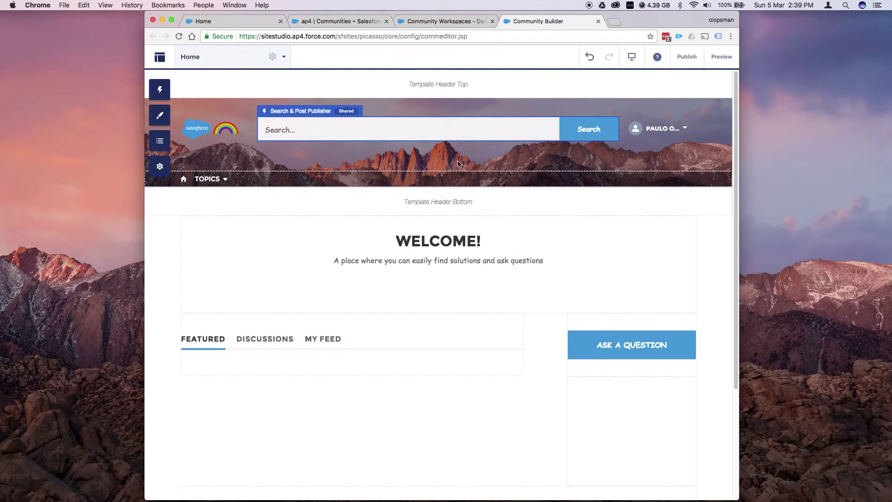
{"action": "left_click", "coordinate": [220, 23]}
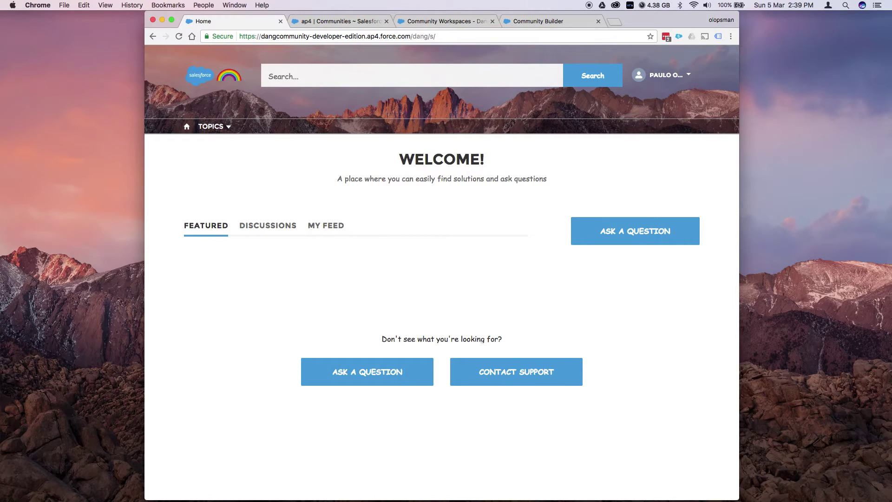
{"action": "key", "text": "super+Tab"}
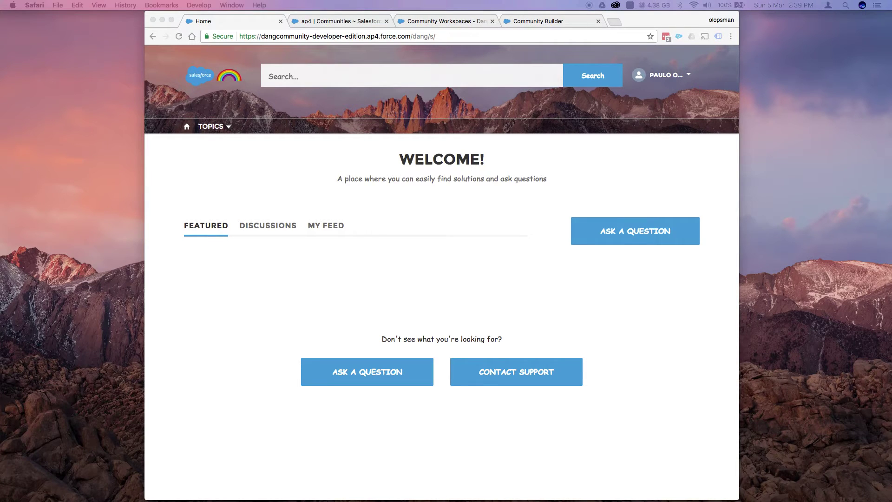
{"action": "left_click_drag", "start_coordinate": [14, 155], "coordinate": [270, 117]}
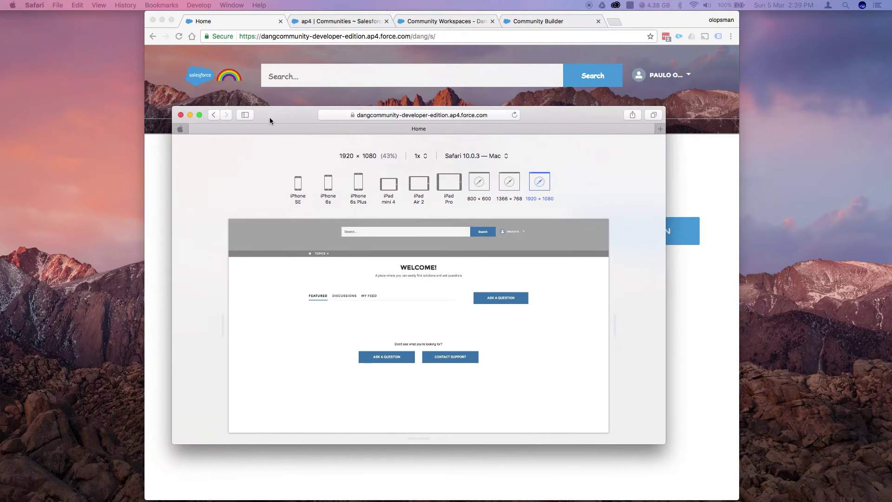
{"action": "left_click", "coordinate": [450, 189]}
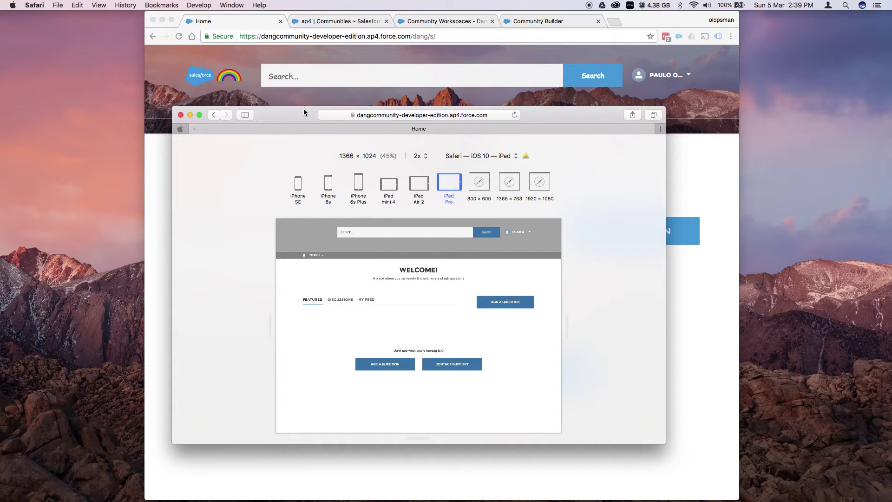
{"action": "left_click", "coordinate": [361, 115]}
{"action": "key", "text": "BackSpace"}
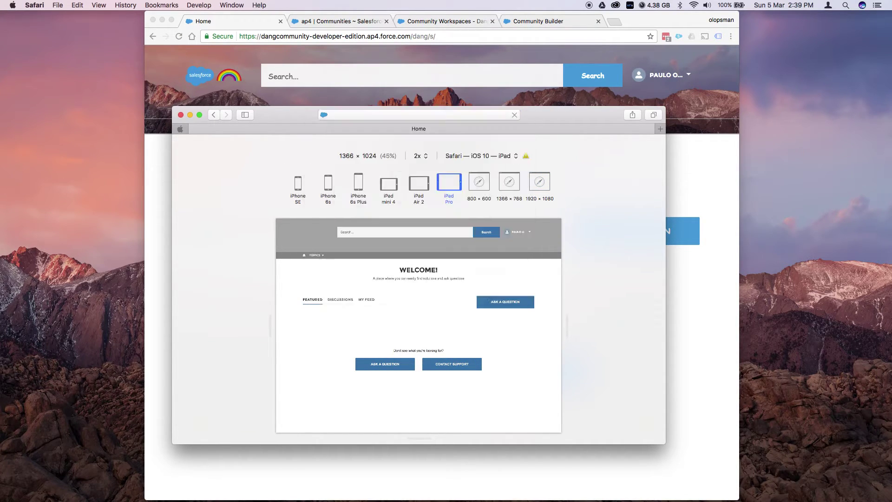
{"action": "key", "text": "Return"}
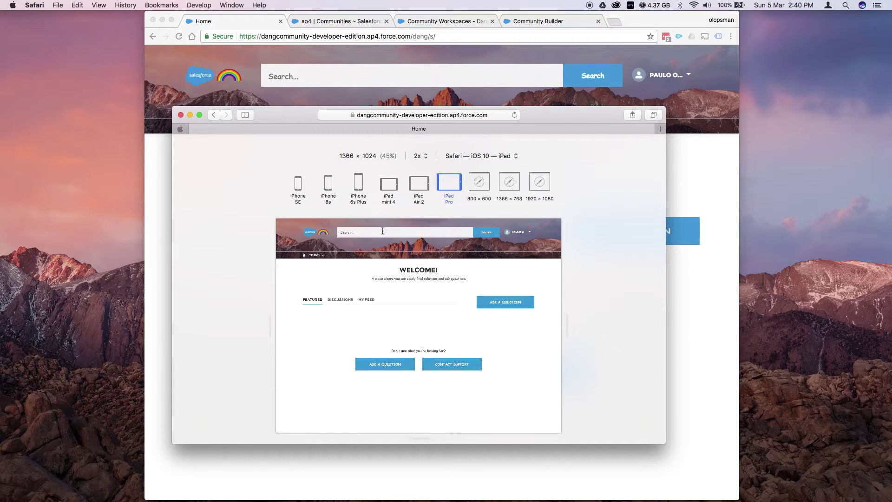
{"action": "left_click", "coordinate": [358, 187]}
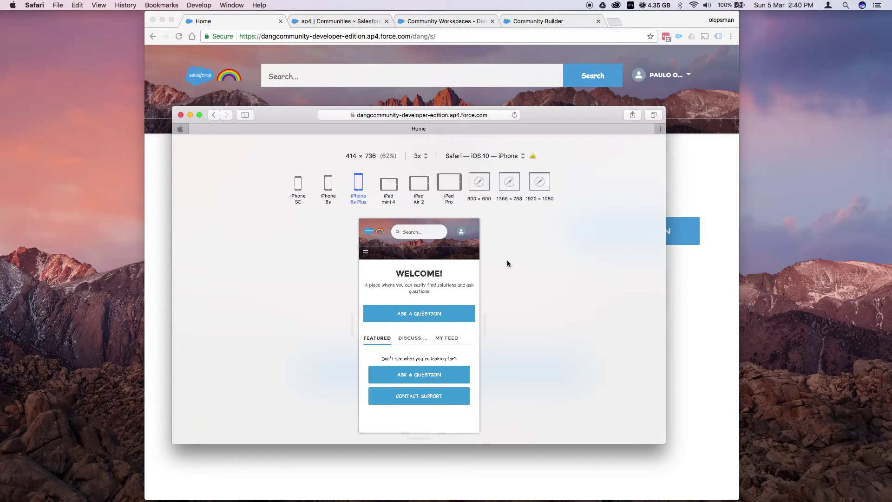
{"action": "left_click", "coordinate": [389, 185]}
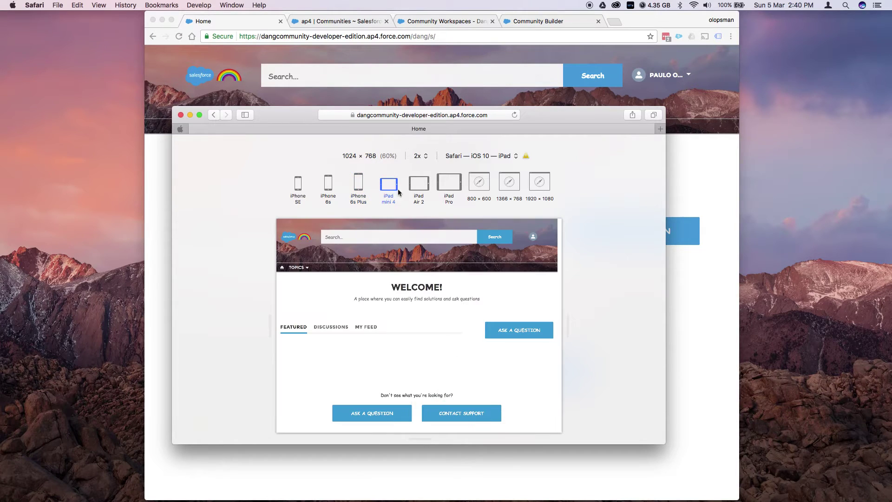
{"action": "left_click", "coordinate": [421, 187]}
{"action": "left_click", "coordinate": [449, 186]}
{"action": "double_click", "coordinate": [543, 120]}
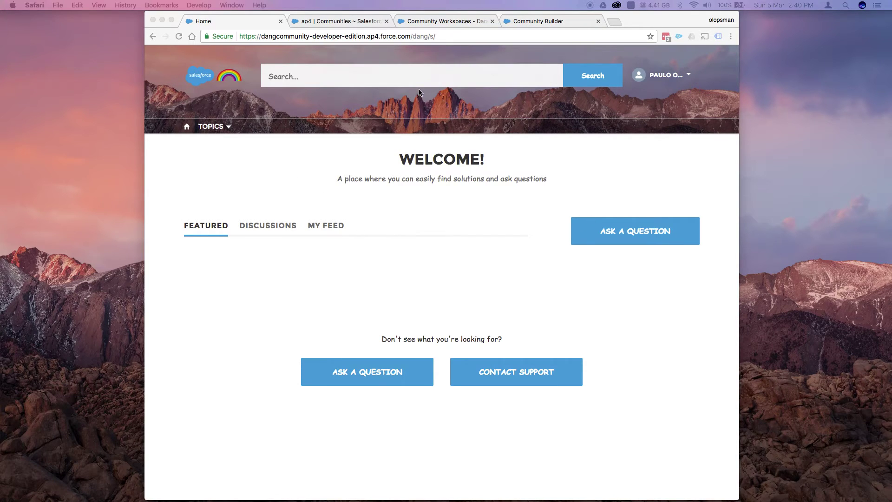
Step: Go to the community's Content Targeting topic management in Community Workspaces
{"action": "left_click", "coordinate": [348, 24]}
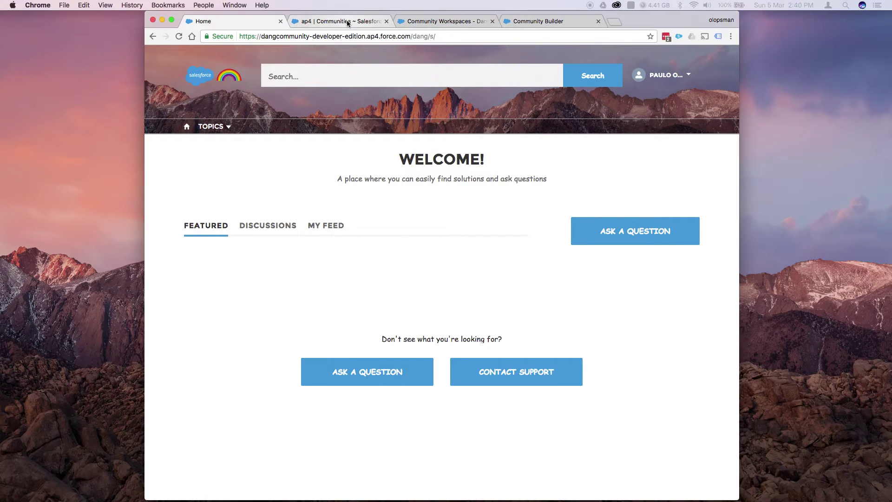
{"action": "left_click", "coordinate": [348, 24]}
{"action": "left_click", "coordinate": [418, 21]}
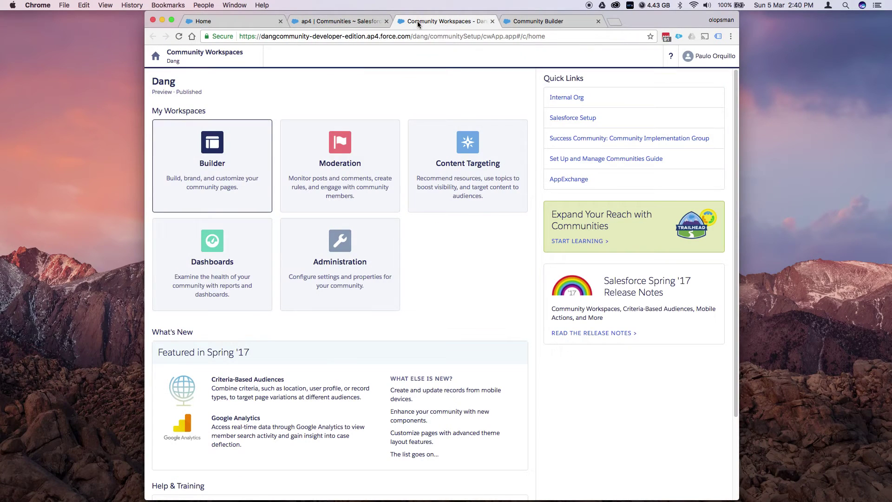
{"action": "left_click", "coordinate": [471, 154]}
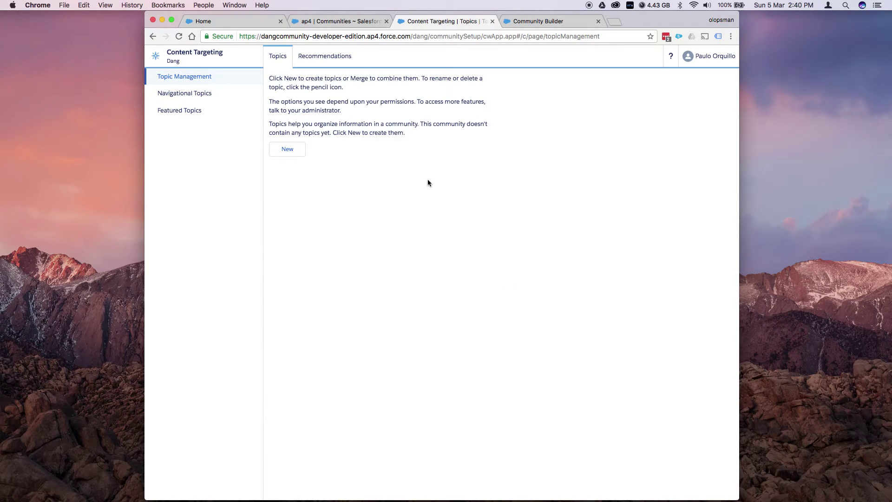
Step: Create a new topic named Men's Apparel
{"action": "left_click", "coordinate": [286, 153]}
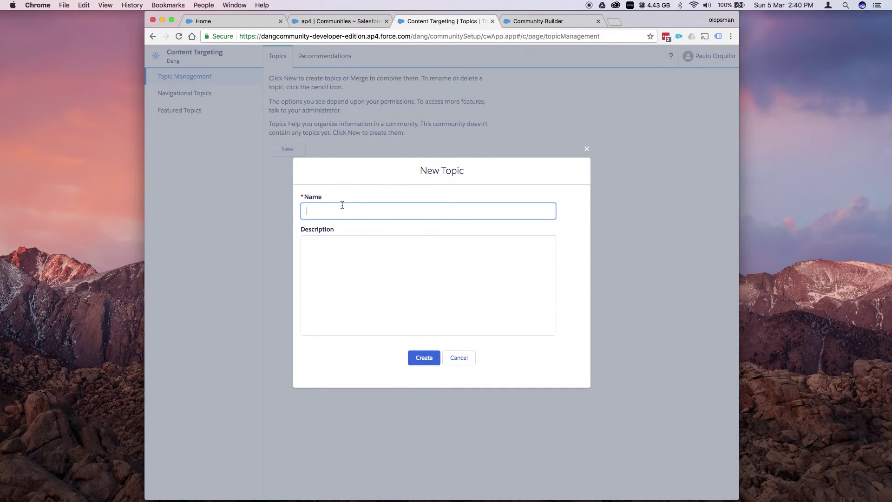
{"action": "type", "text": "Men's Appar"}
{"action": "key", "text": "BackSpace"}
{"action": "left_click", "coordinate": [370, 253]}
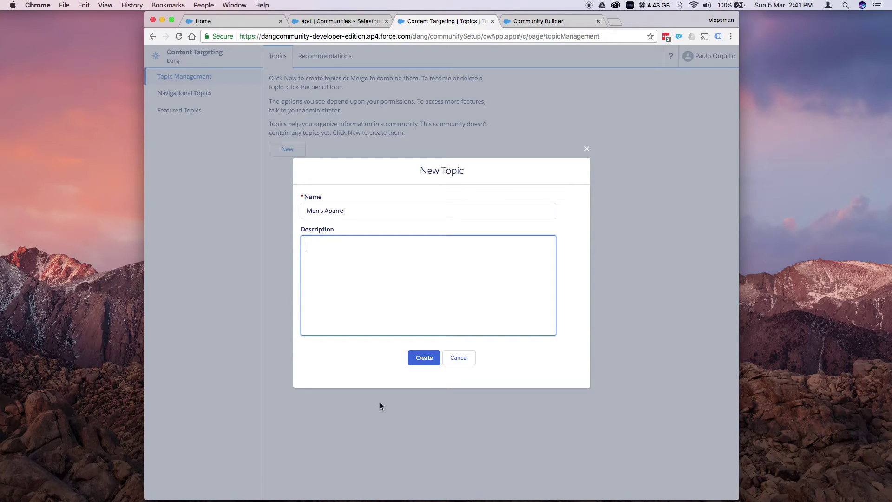
{"action": "left_click", "coordinate": [334, 212]}
{"action": "type", "text": "p"}
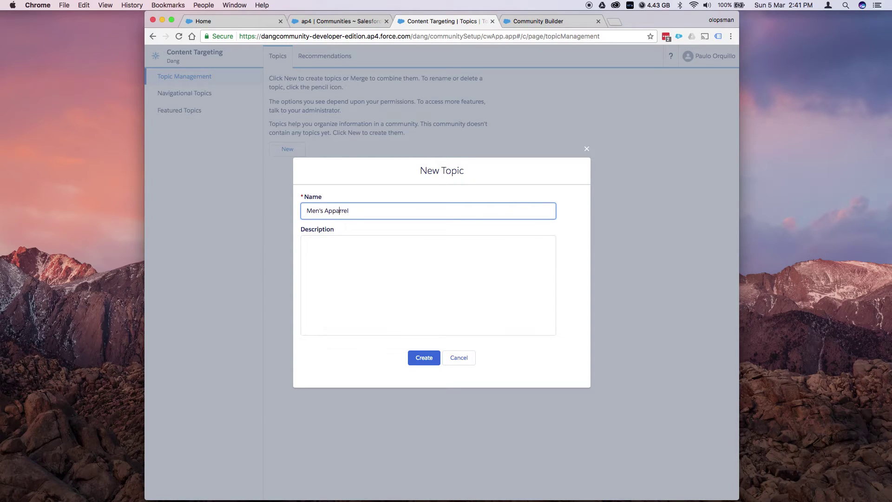
{"action": "left_click", "coordinate": [353, 246]}
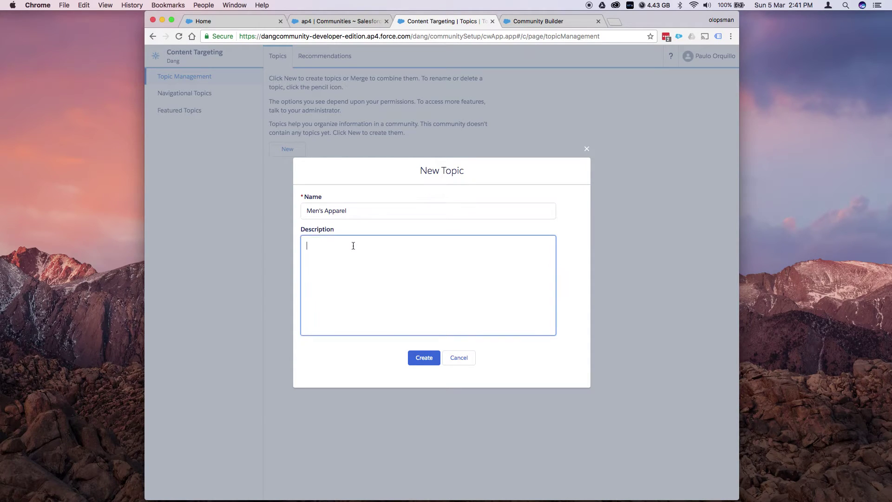
{"action": "left_click", "coordinate": [425, 361]}
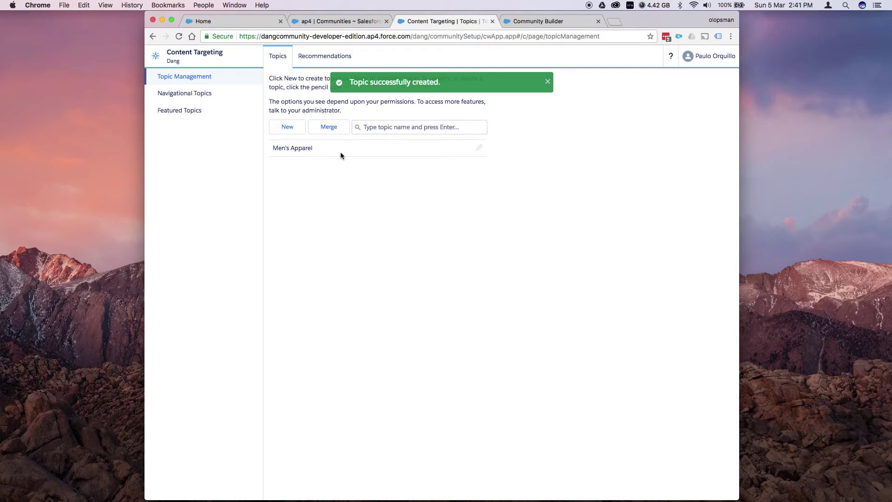
Step: Create a second topic named Women's Apparel
{"action": "left_click", "coordinate": [284, 130]}
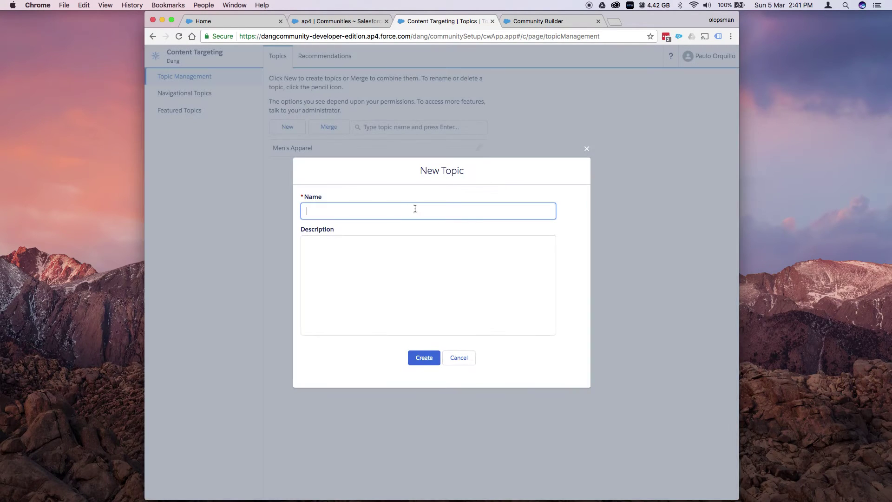
{"action": "type", "text": "Women's Apparel"}
{"action": "key", "text": "Return"}
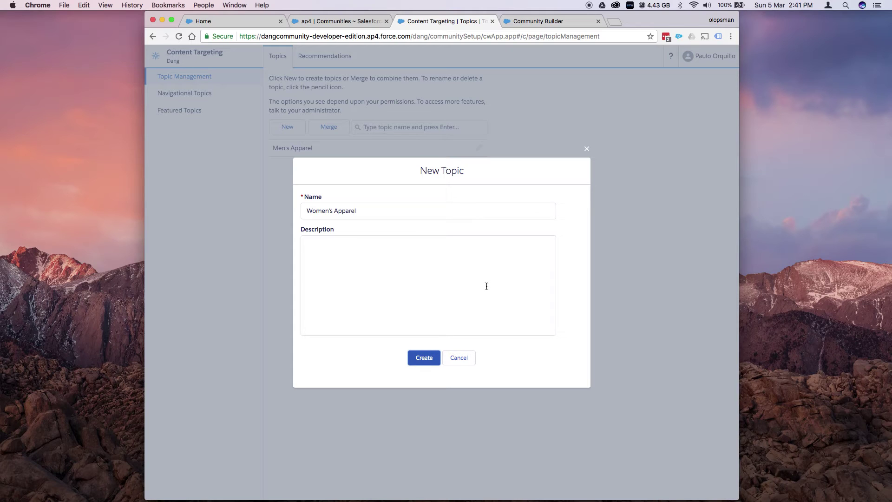
{"action": "left_click", "coordinate": [424, 358]}
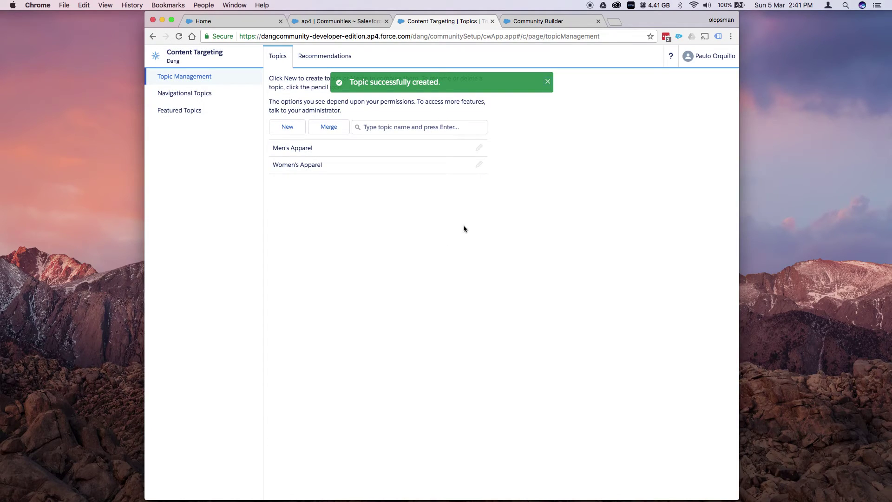
{"action": "left_click", "coordinate": [188, 112]}
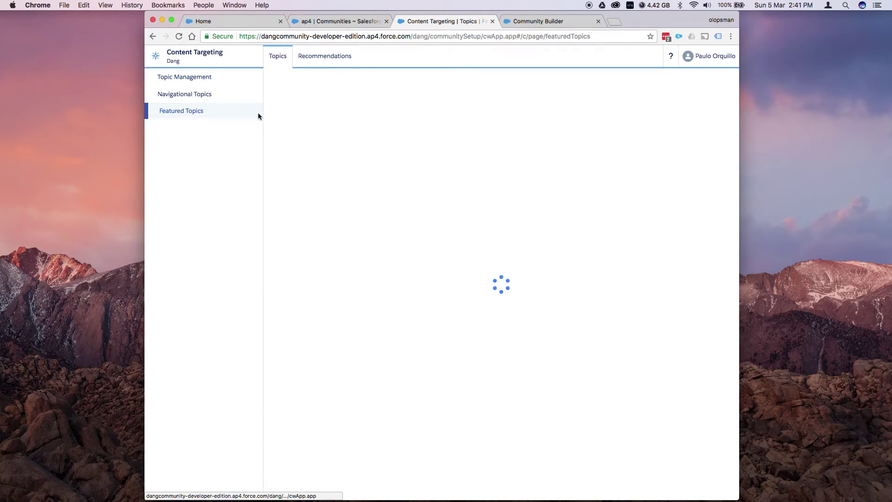
Step: Add Men's Apparel and Women's Apparel to the Featured Topics list
{"action": "left_click", "coordinate": [240, 22]}
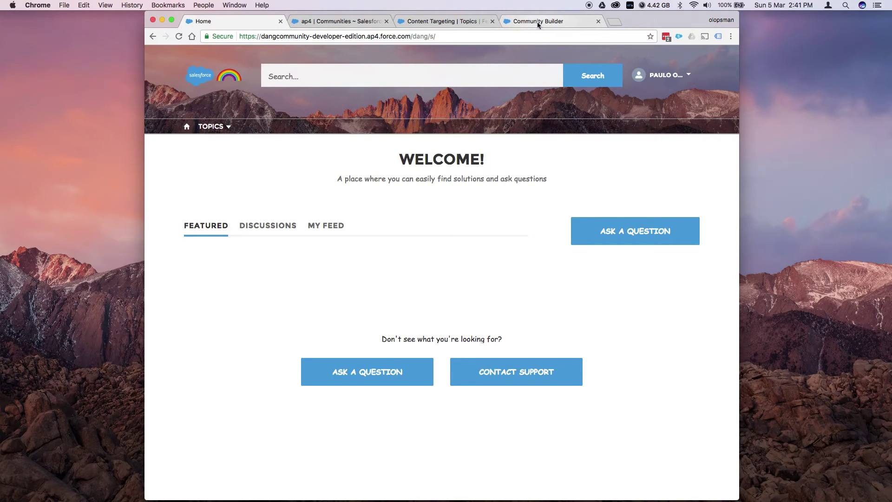
{"action": "left_click", "coordinate": [460, 21]}
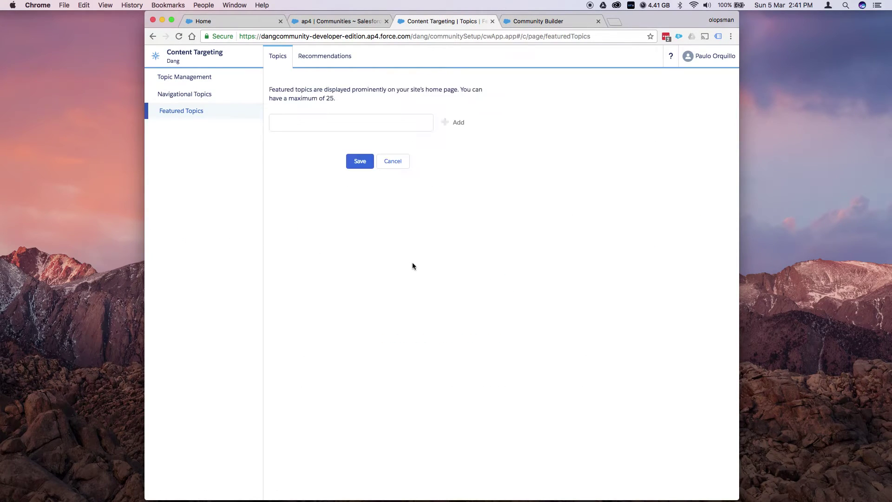
{"action": "left_click", "coordinate": [367, 122]}
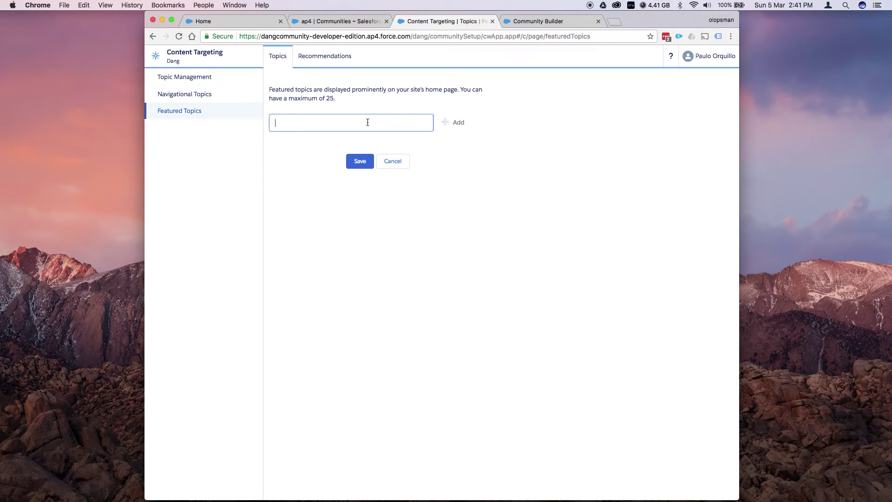
{"action": "type", "text": "Men's Appar"}
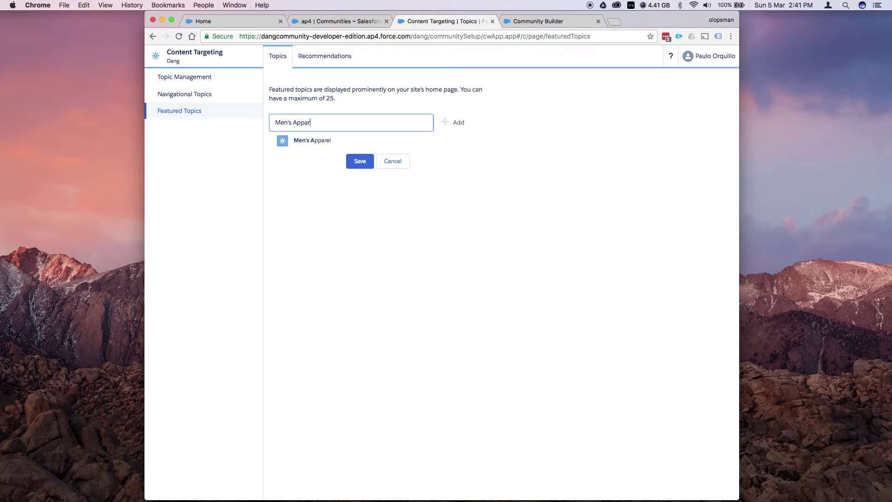
{"action": "left_click", "coordinate": [360, 140]}
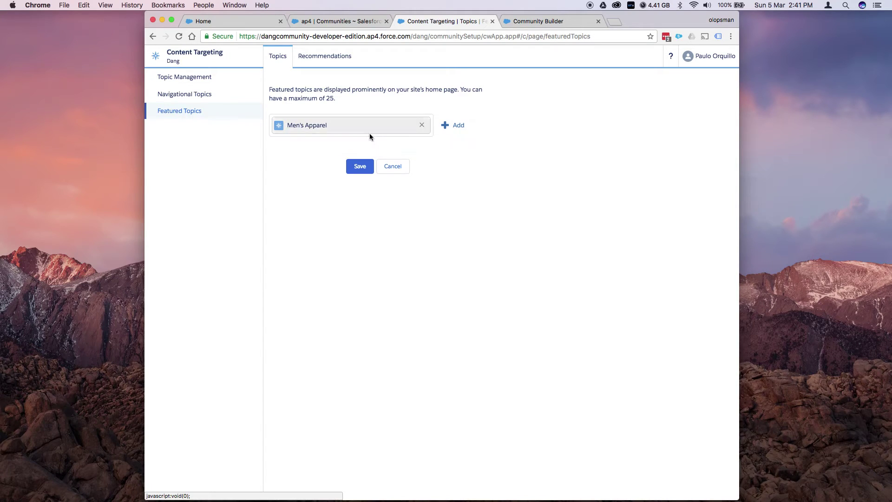
{"action": "left_click", "coordinate": [459, 127]}
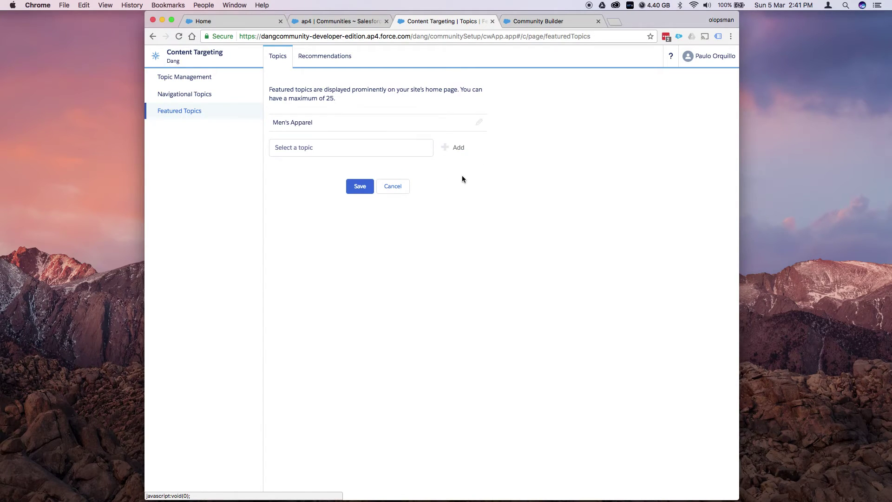
{"action": "left_click", "coordinate": [359, 148]}
{"action": "type", "text": "Women"}
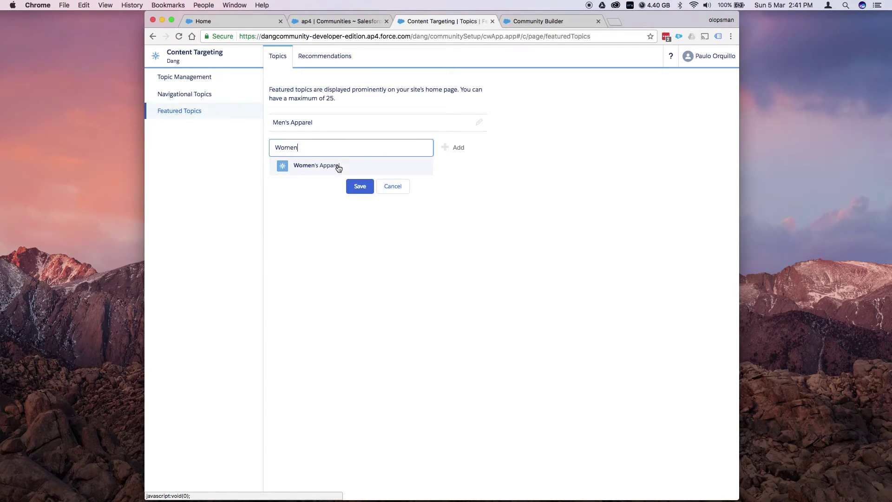
{"action": "left_click", "coordinate": [339, 168]}
{"action": "left_click", "coordinate": [459, 151]}
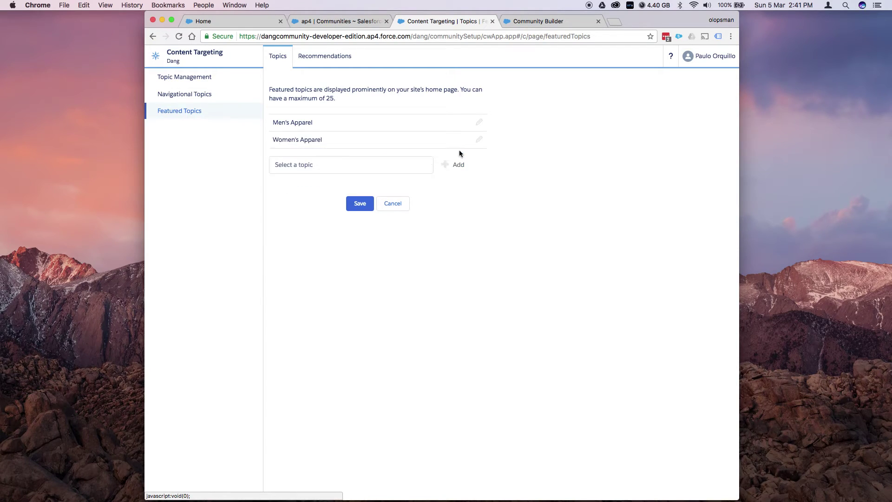
{"action": "left_click", "coordinate": [479, 124]}
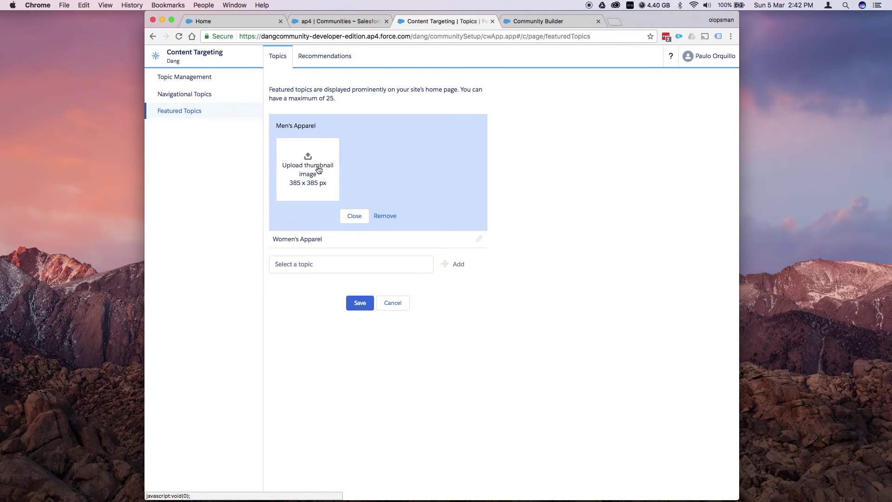
Step: Give Men's Apparel the thumbnail Asset 1.png from Creative Cloud Files
{"action": "left_click", "coordinate": [318, 168]}
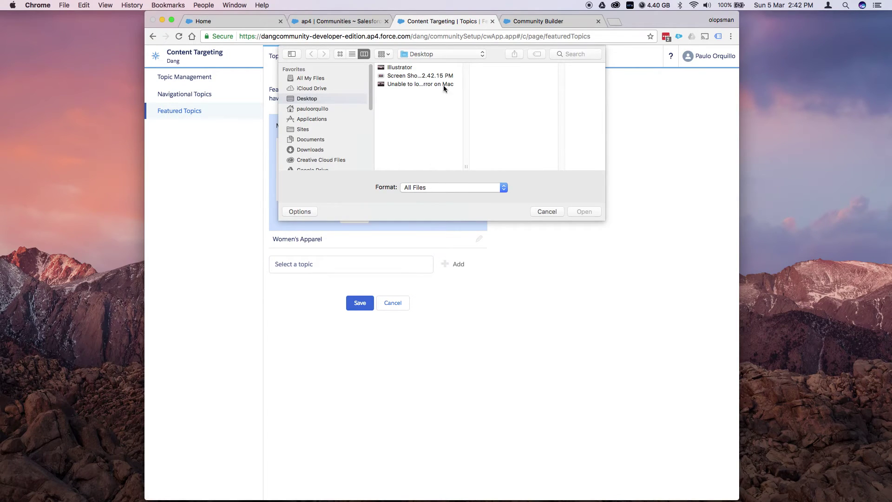
{"action": "left_click", "coordinate": [350, 159]}
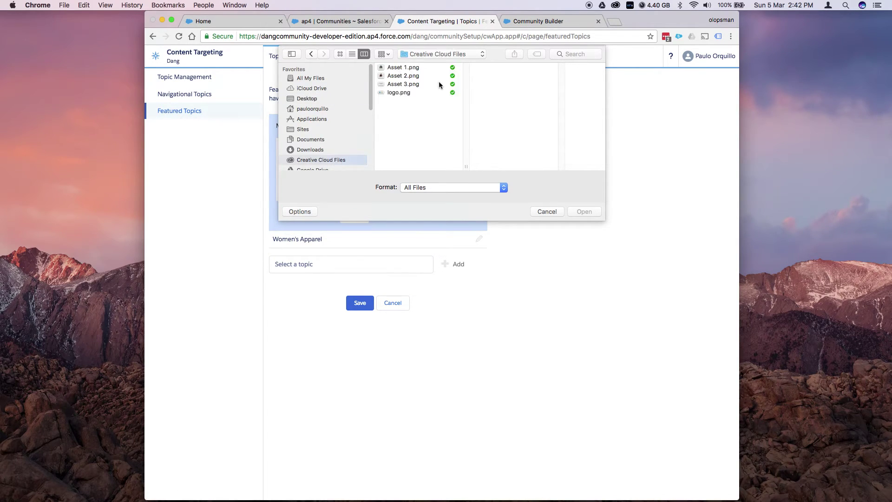
{"action": "left_click", "coordinate": [412, 69]}
{"action": "left_click", "coordinate": [584, 212]}
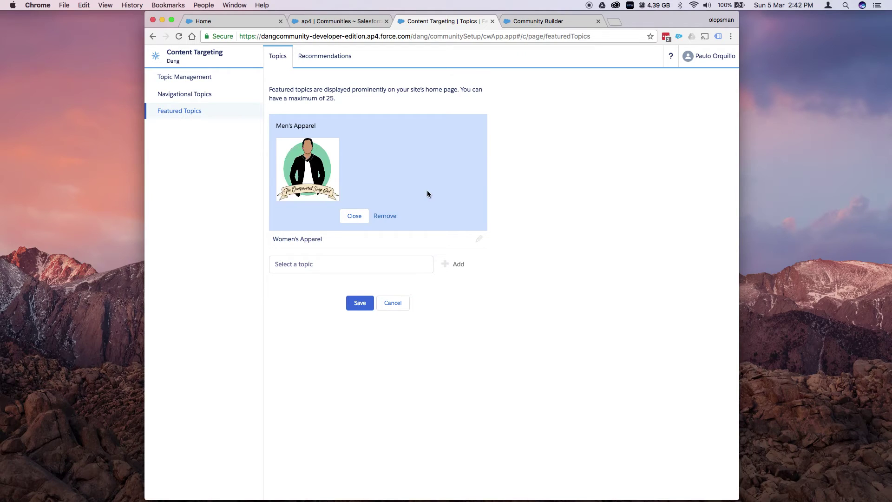
{"action": "left_click", "coordinate": [354, 216]}
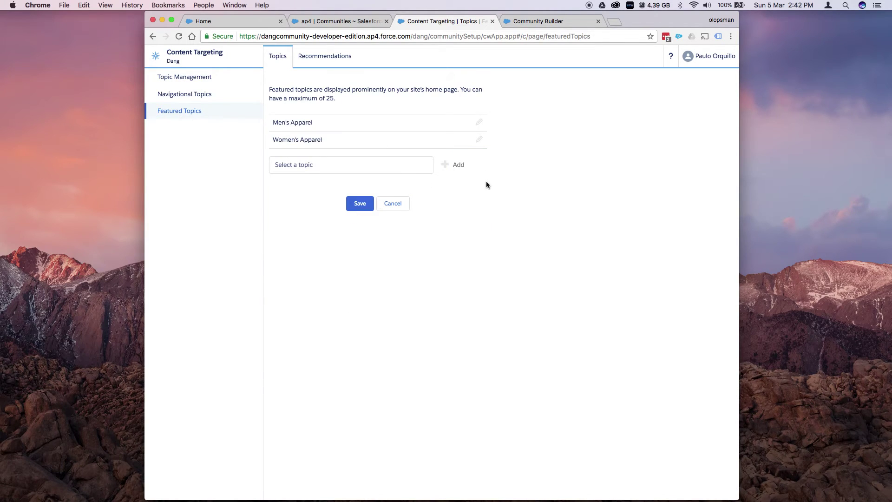
Step: Give Women's Apparel the thumbnail Asset 2.png and save the featured topics
{"action": "left_click", "coordinate": [480, 140]}
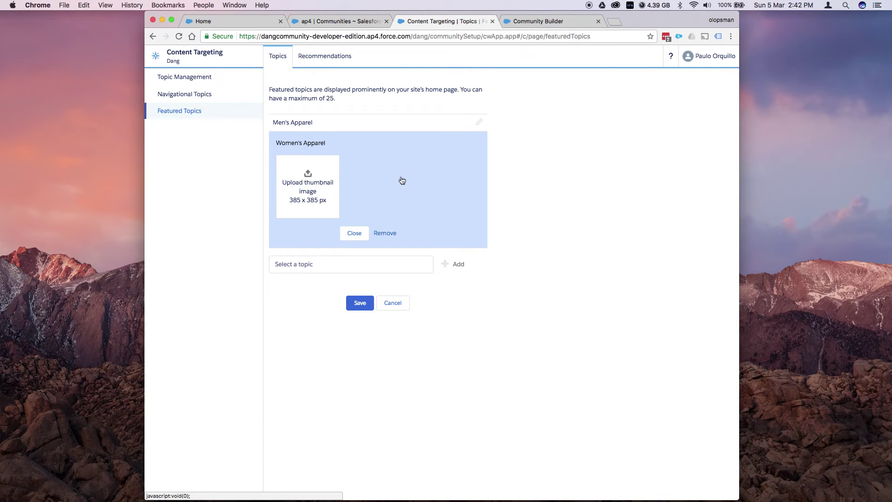
{"action": "left_click", "coordinate": [329, 176]}
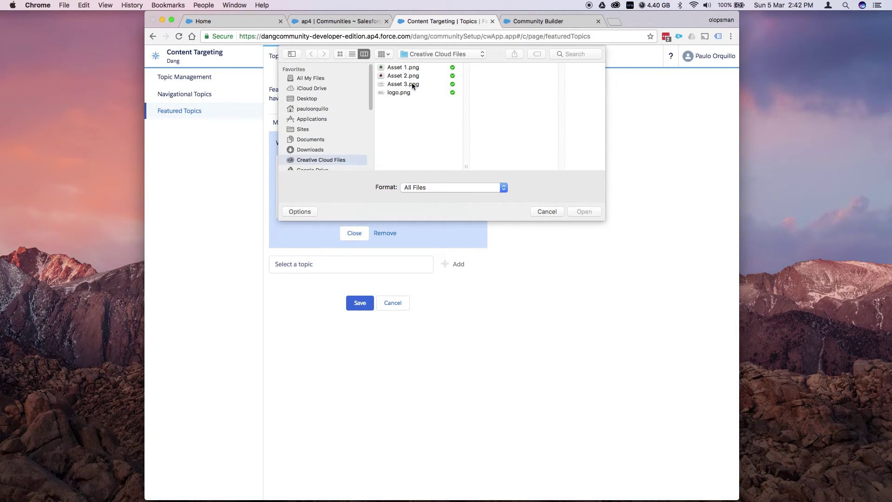
{"action": "left_click", "coordinate": [412, 82]}
{"action": "left_click", "coordinate": [416, 76]}
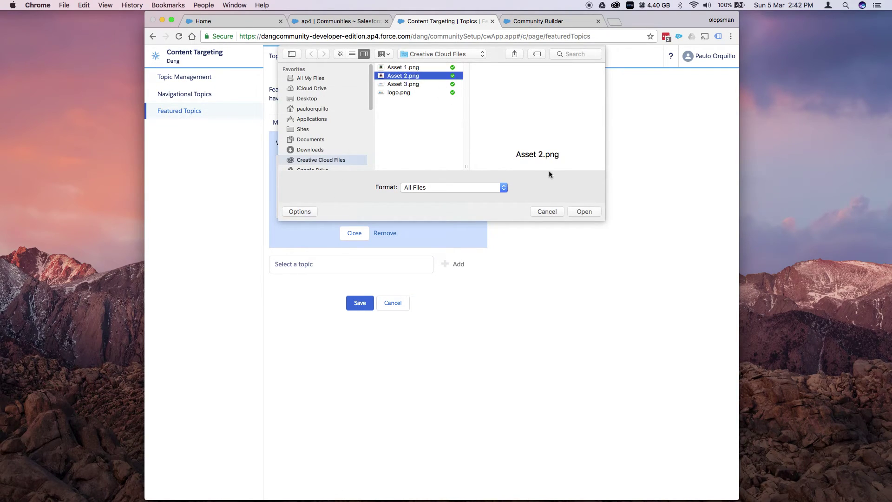
{"action": "left_click", "coordinate": [585, 211]}
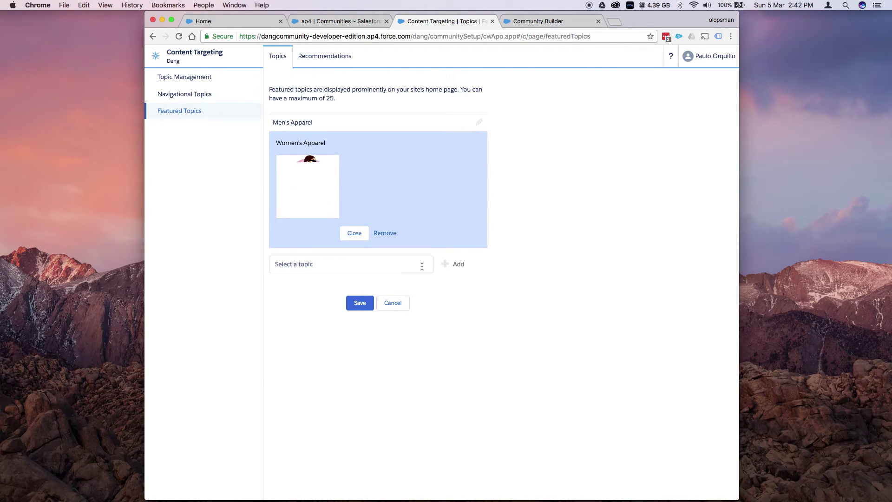
{"action": "left_click", "coordinate": [365, 304]}
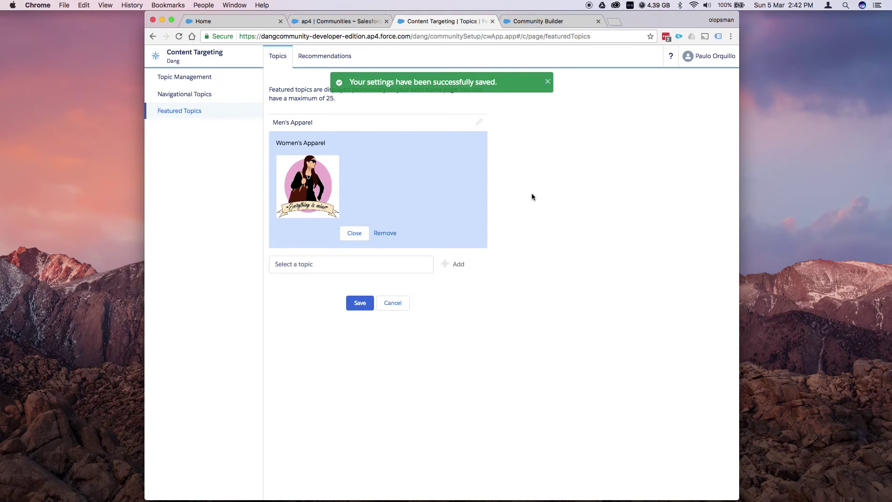
Step: Reload the community home page and open the Men's Apparel tile under Featured
{"action": "left_click", "coordinate": [243, 22]}
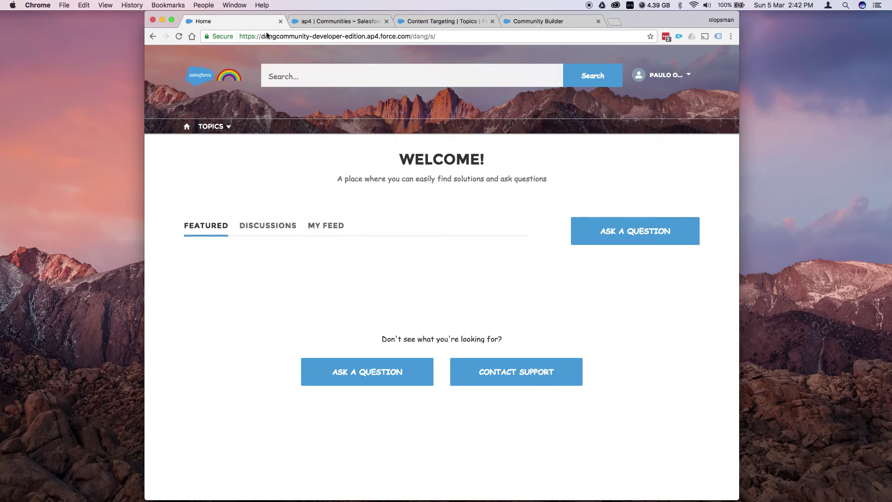
{"action": "left_click", "coordinate": [182, 37]}
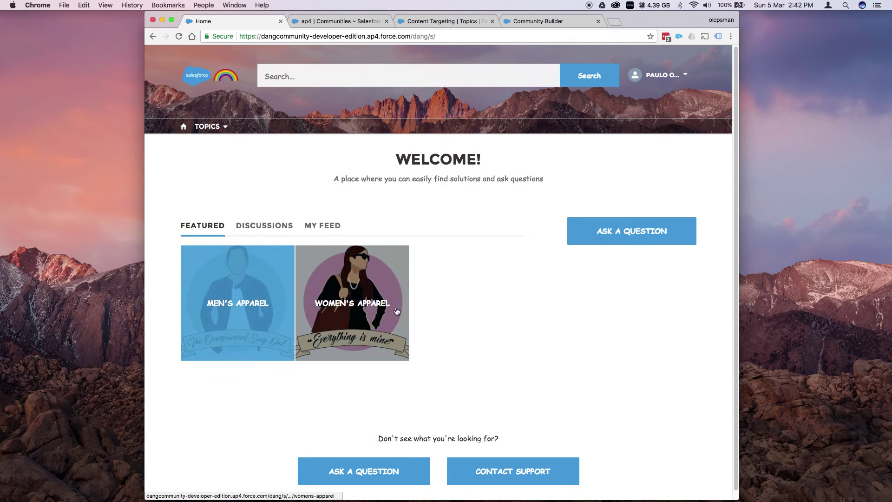
{"action": "left_click", "coordinate": [256, 311]}
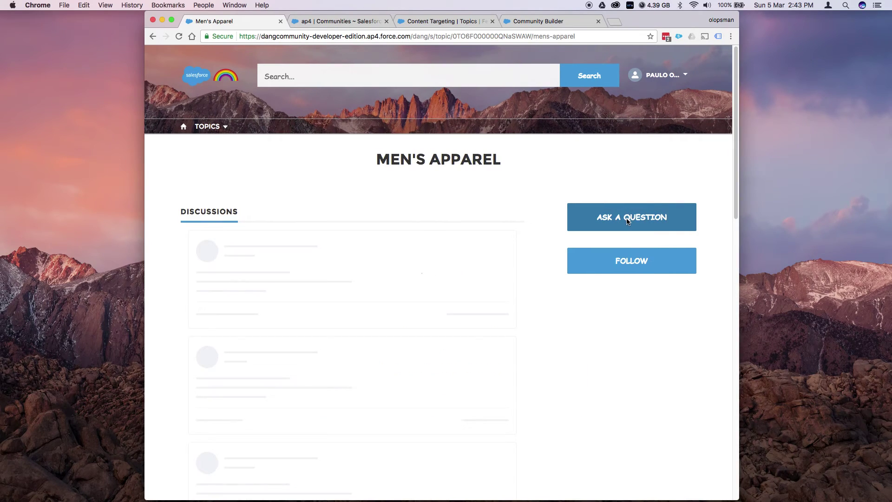
Step: Ask 'When is spring collection coming?' as a new Men's Apparel discussion question
{"action": "left_click", "coordinate": [627, 220]}
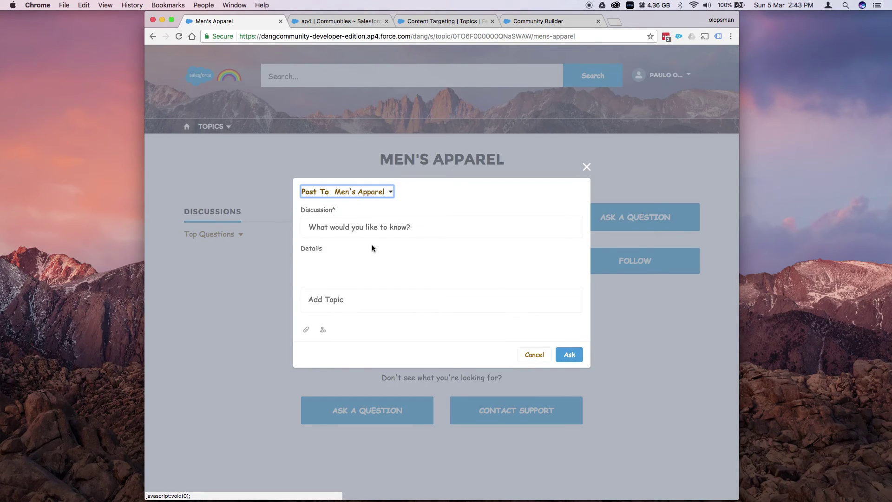
{"action": "key", "text": "Tab"}
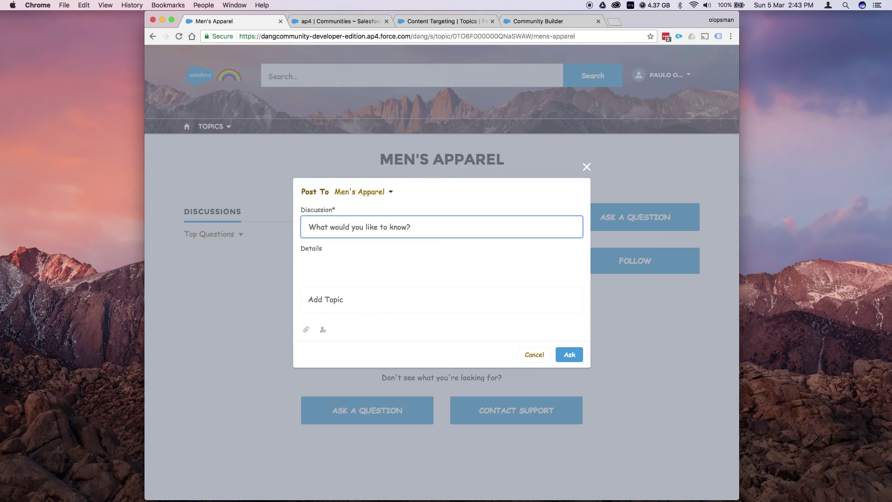
{"action": "type", "text": "When is "}
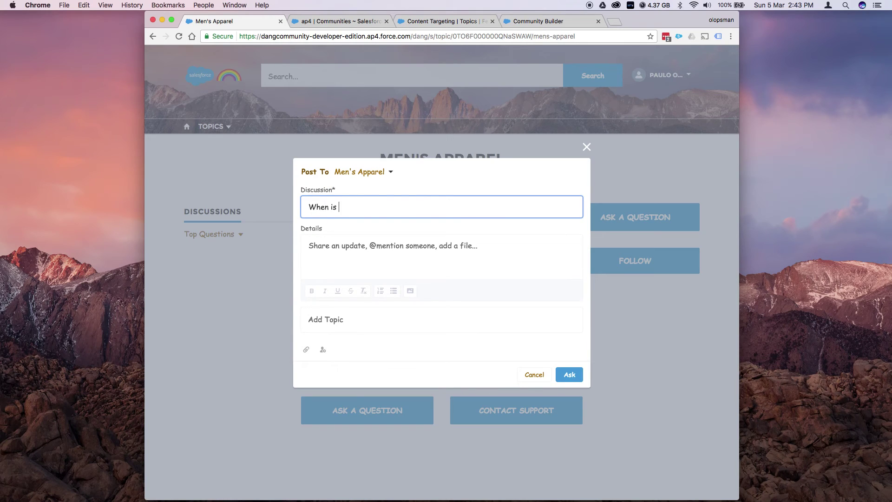
{"action": "type", "text": "spring collection coming?"}
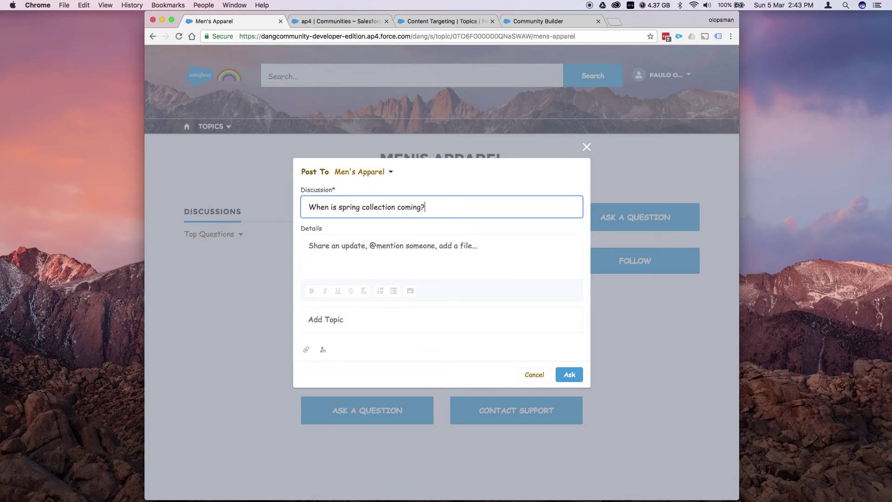
{"action": "left_click", "coordinate": [569, 375]}
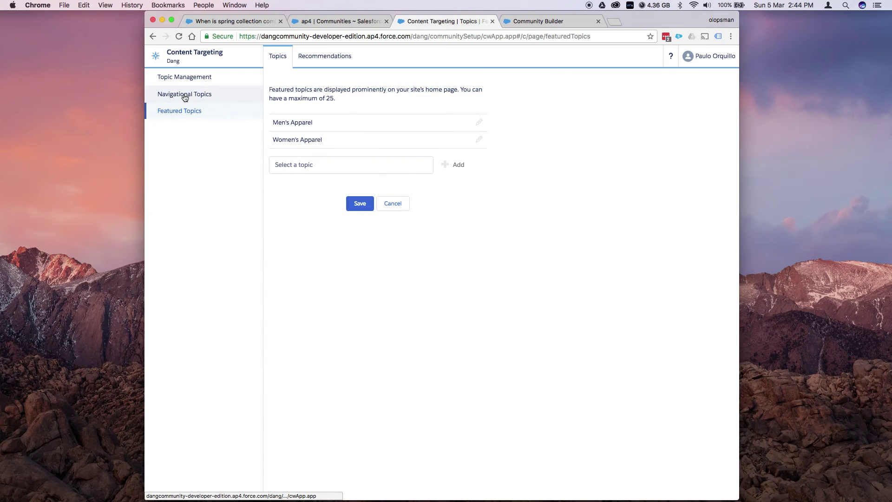
Step: Add Products to the Navigational Topics list and save it
{"action": "left_click", "coordinate": [184, 97]}
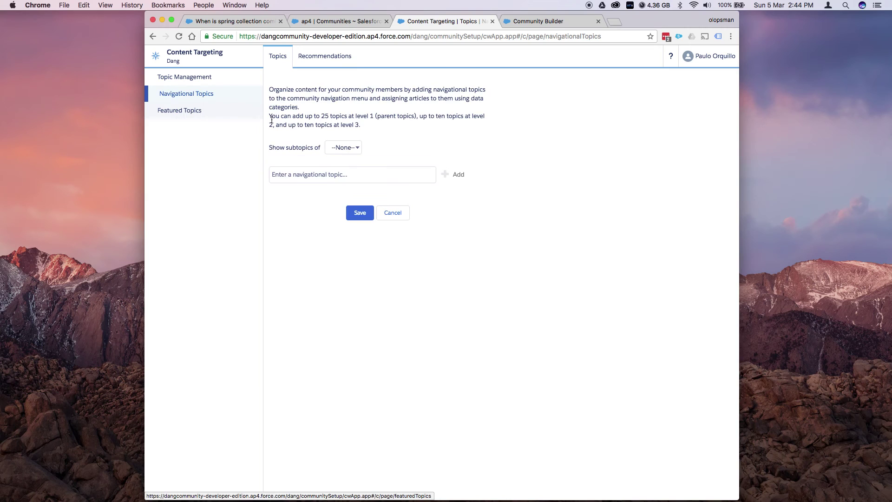
{"action": "left_click", "coordinate": [376, 175]}
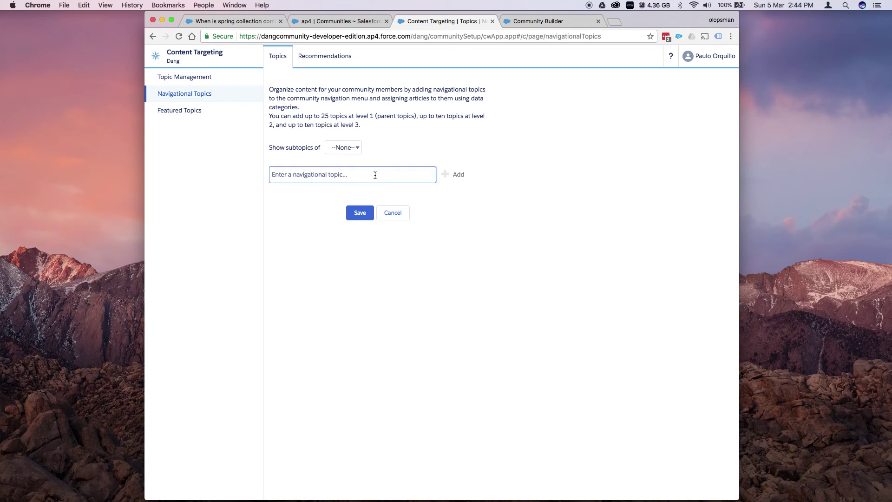
{"action": "type", "text": "Men's Appa"}
{"action": "key", "text": "BackSpace"}
{"action": "key", "text": "BackSpace"}
{"action": "key", "text": "BackSpace"}
{"action": "key", "text": "BackSpace"}
{"action": "key", "text": "BackSpace"}
{"action": "key", "text": "BackSpace"}
{"action": "key", "text": "BackSpace"}
{"action": "key", "text": "BackSpace"}
{"action": "key", "text": "BackSpace"}
{"action": "key", "text": "BackSpace"}
{"action": "type", "text": "Products"}
{"action": "left_click", "coordinate": [459, 176]}
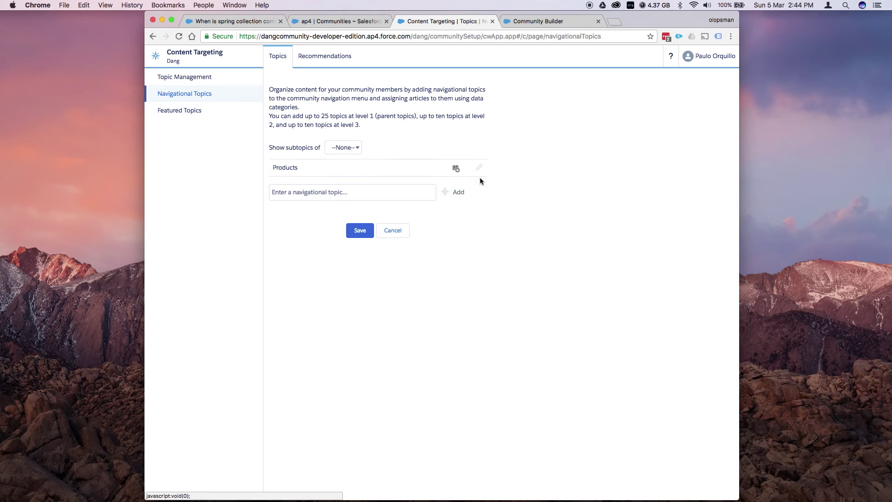
{"action": "left_click", "coordinate": [360, 231]}
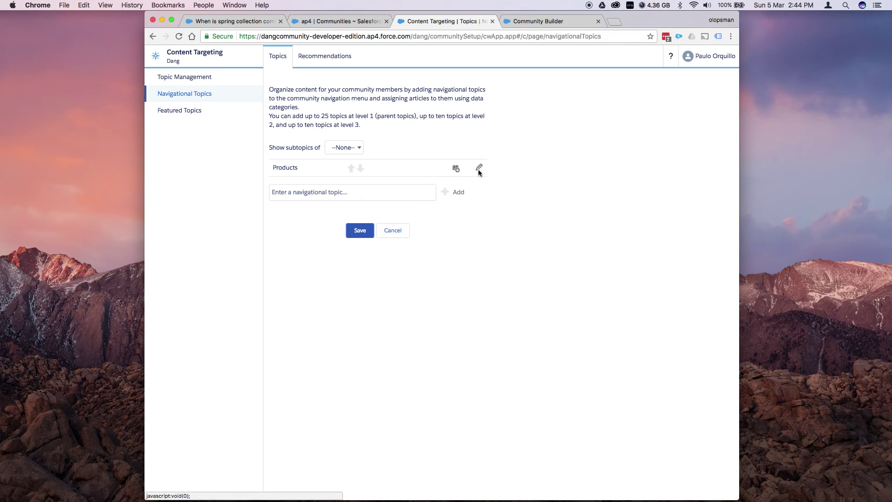
{"action": "left_click", "coordinate": [241, 24]}
Step: Reload the question page and choose Products from the TOPICS menu
{"action": "left_click", "coordinate": [179, 37]}
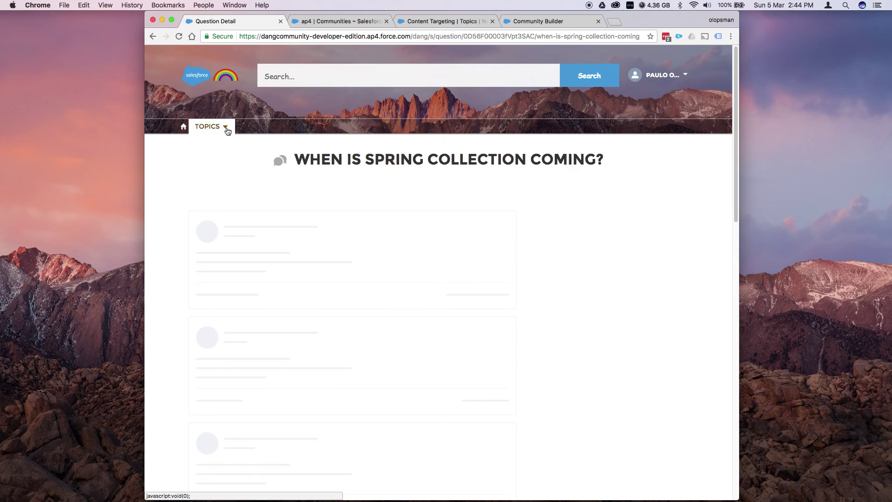
{"action": "left_click", "coordinate": [224, 126]}
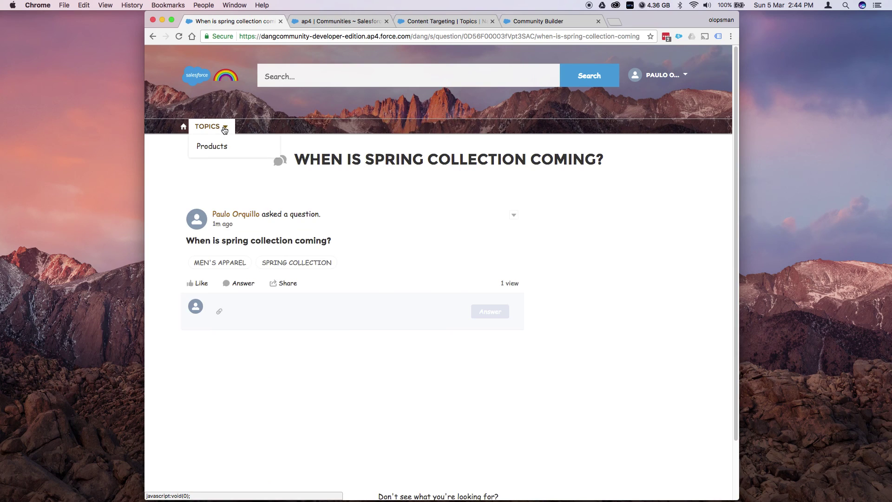
{"action": "left_click", "coordinate": [213, 145]}
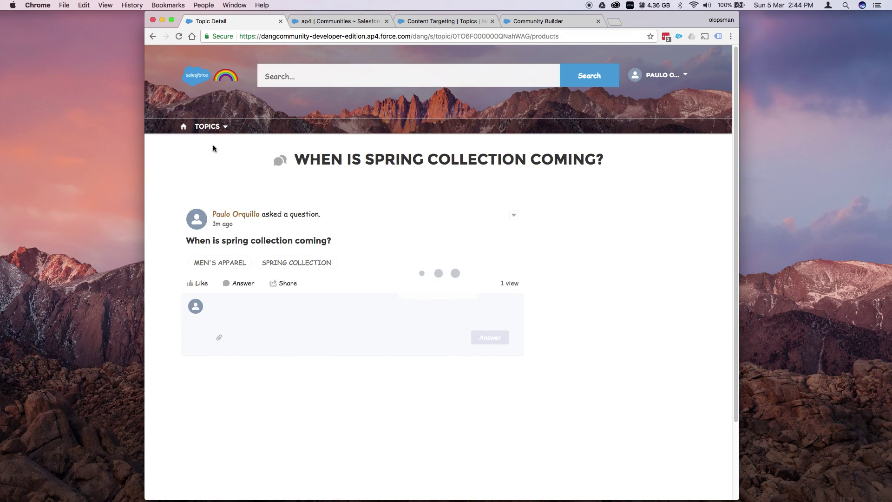